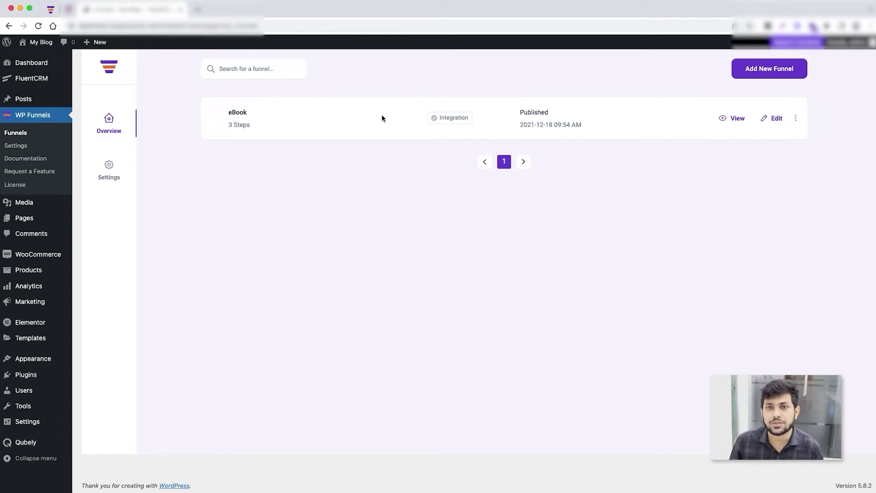
# Step: Edit the eBook funnel from the WP Funnels overview list
pyautogui.click(774, 119)
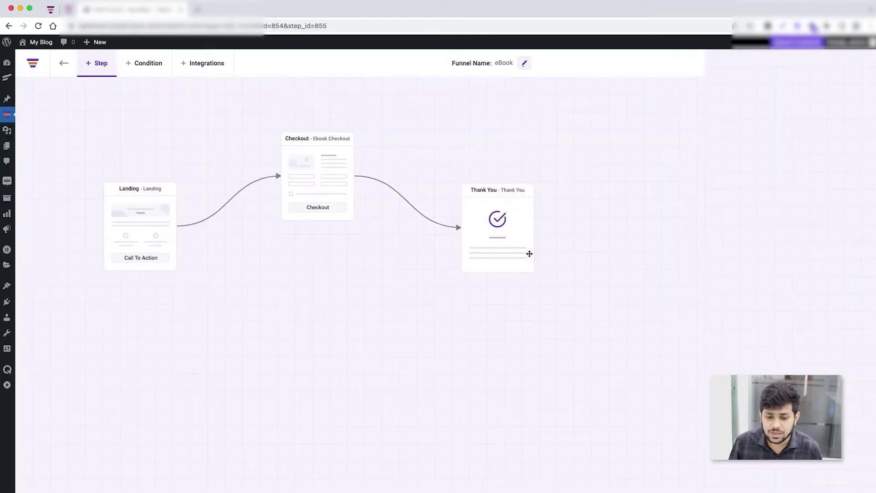
# Step: Select the Checkout node on the funnel canvas and open its step settings
pyautogui.moveTo(347, 275); pyautogui.dragTo(399, 301)
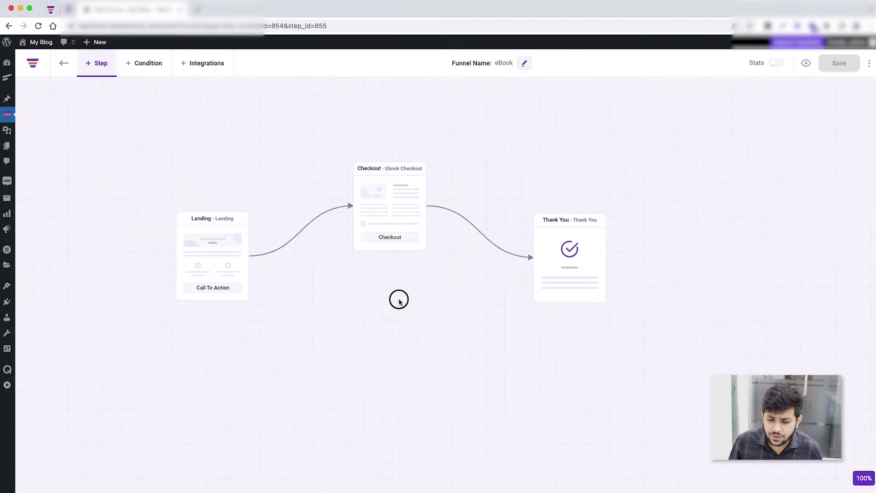
pyautogui.click(377, 191)
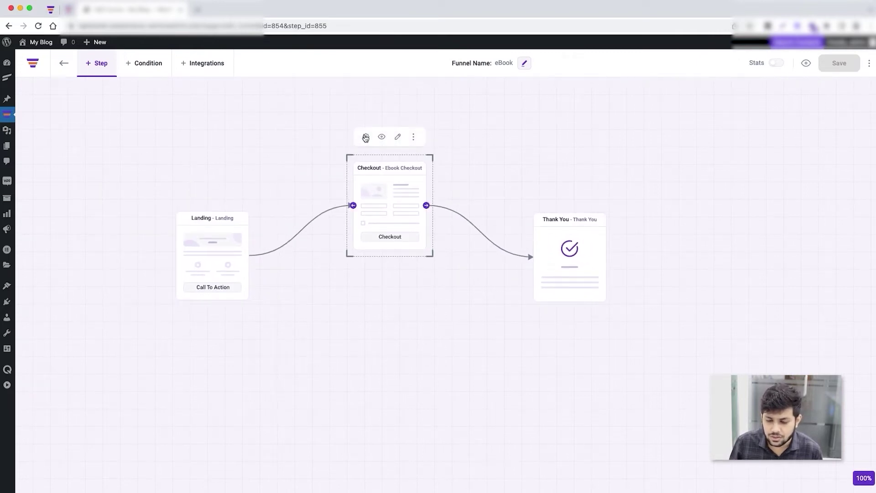
pyautogui.click(365, 137)
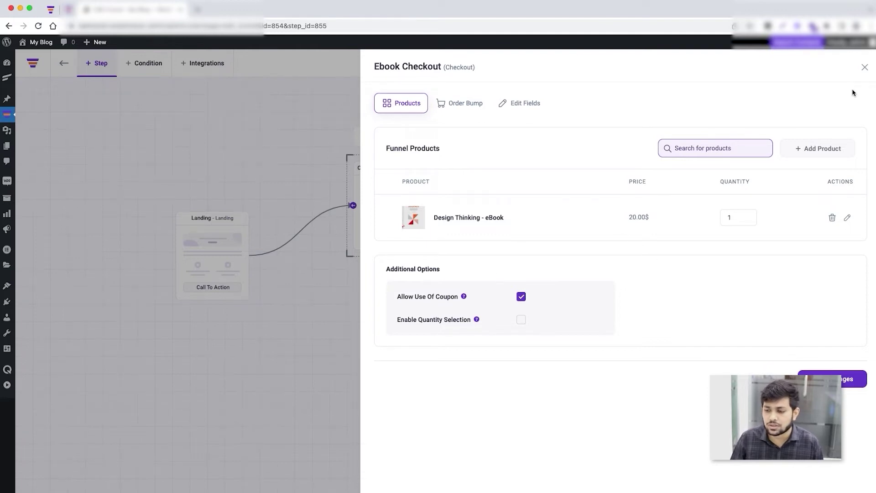
# Step: Reopen the Ebook Checkout settings and switch to its Order Bump tab
pyautogui.click(864, 67)
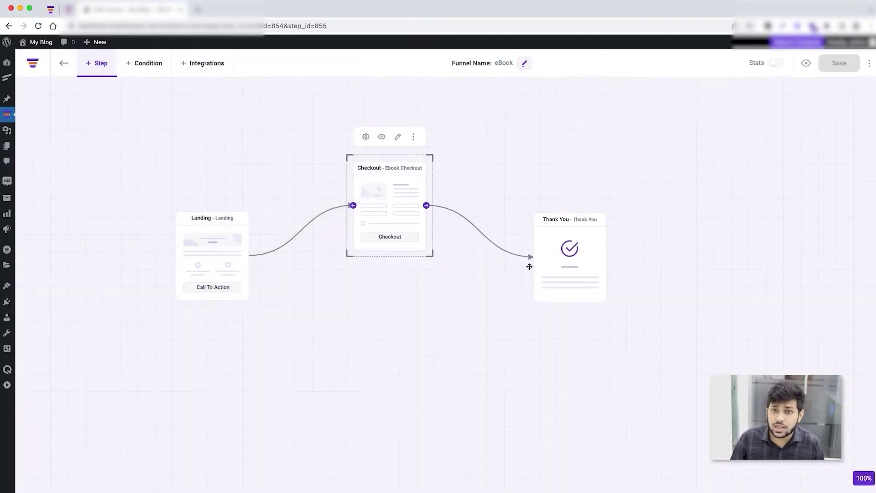
pyautogui.click(365, 137)
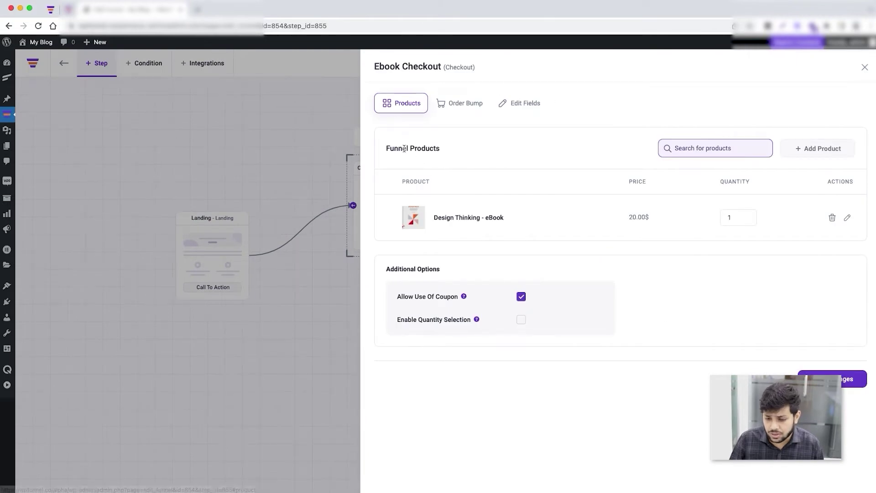
pyautogui.click(456, 109)
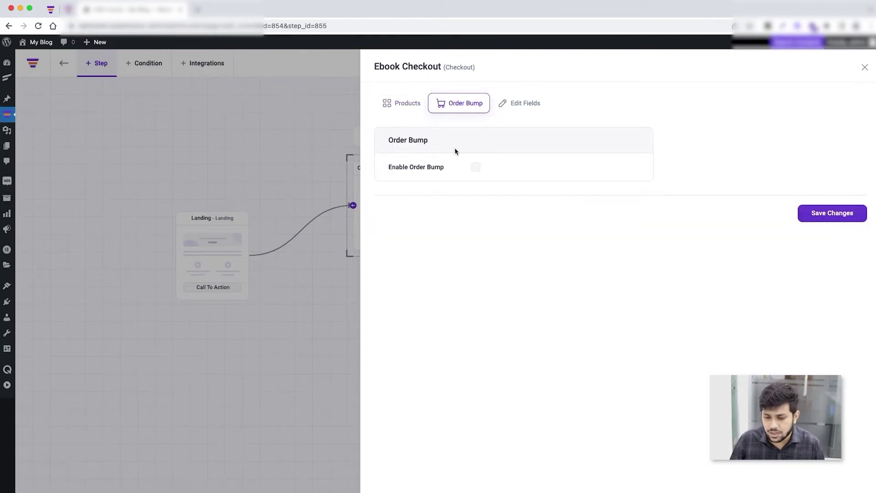
# Step: Enable the order bump and choose Ultimate Marketing Designs - eBook as its product
pyautogui.click(477, 168)
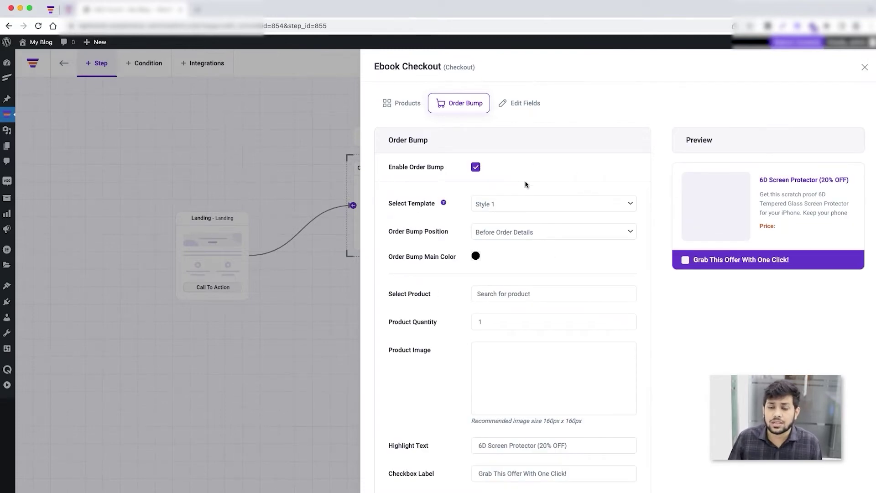
pyautogui.click(511, 293)
pyautogui.write('design')
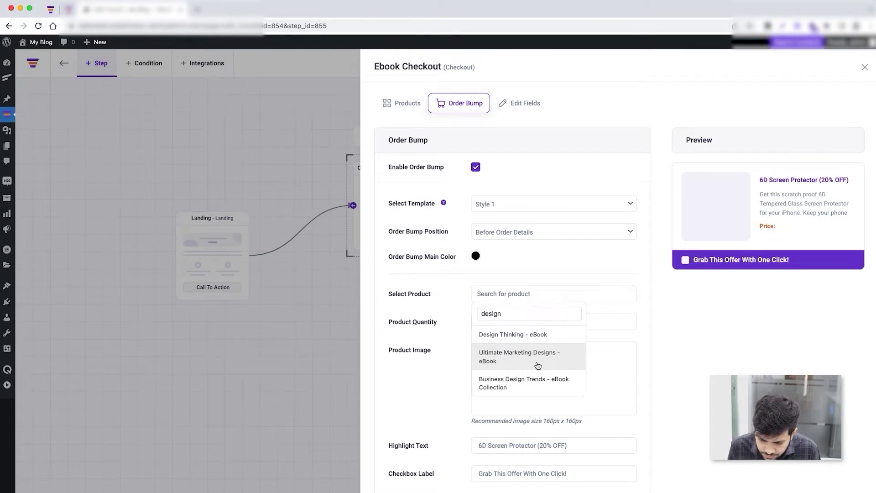
pyautogui.click(537, 364)
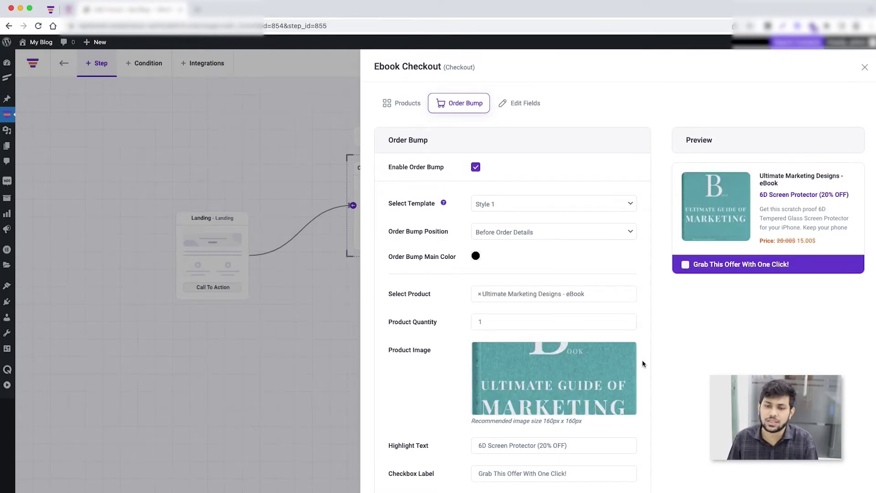
# Step: Scroll through the order bump form and select the existing highlight text
pyautogui.scroll(-1, 530, 262)
pyautogui.scroll(-4, 530, 262)
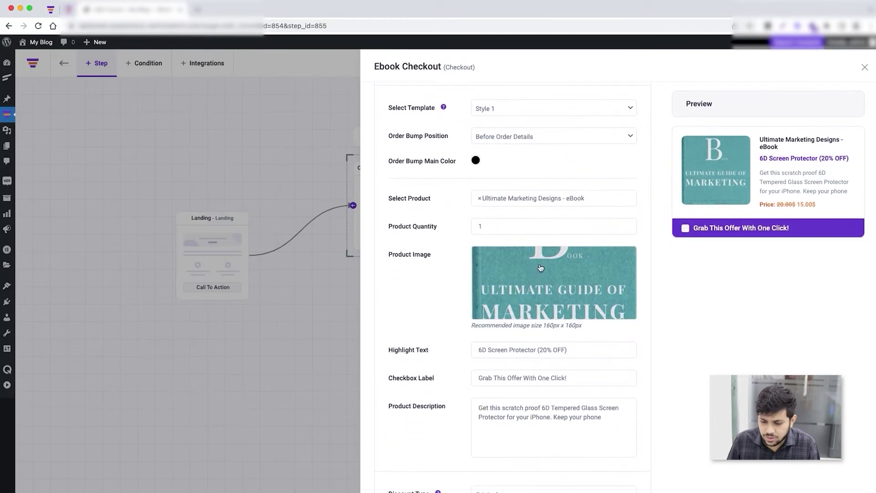
pyautogui.scroll(3, 744, 270)
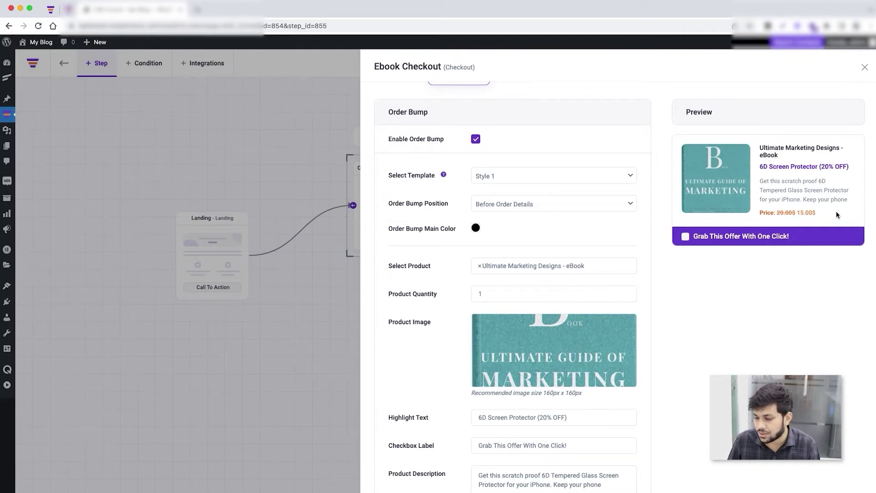
pyautogui.scroll(-2, 623, 256)
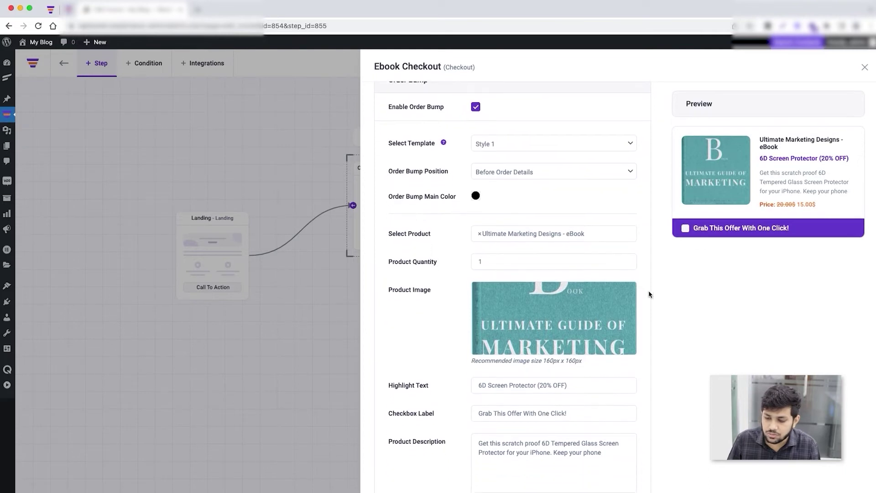
pyautogui.scroll(-4, 601, 280)
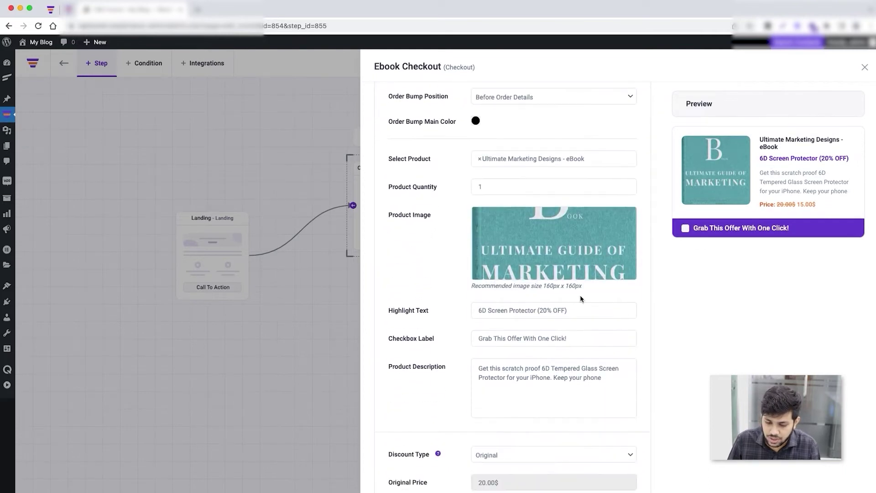
pyautogui.moveTo(567, 311); pyautogui.dragTo(464, 296)
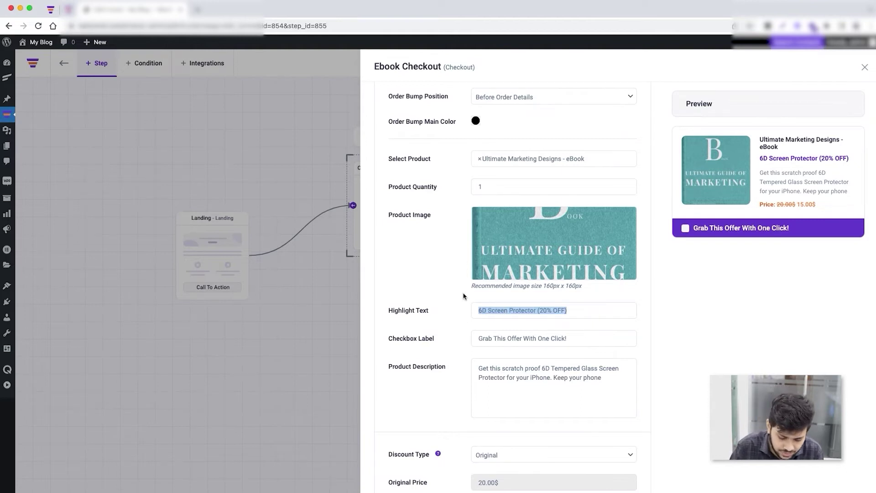
# Step: Change the highlight text to 'Get an exclusive discount! 20% off'
pyautogui.write('Get an excl')
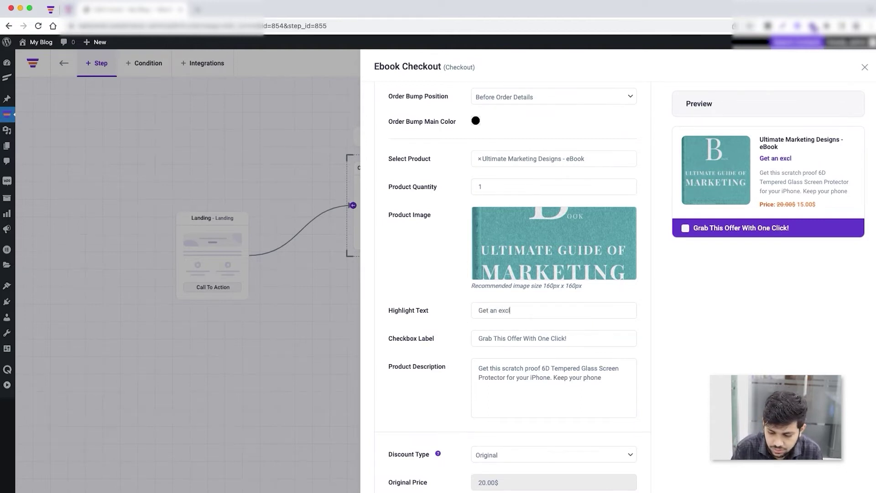
pyautogui.write('usive discount!')
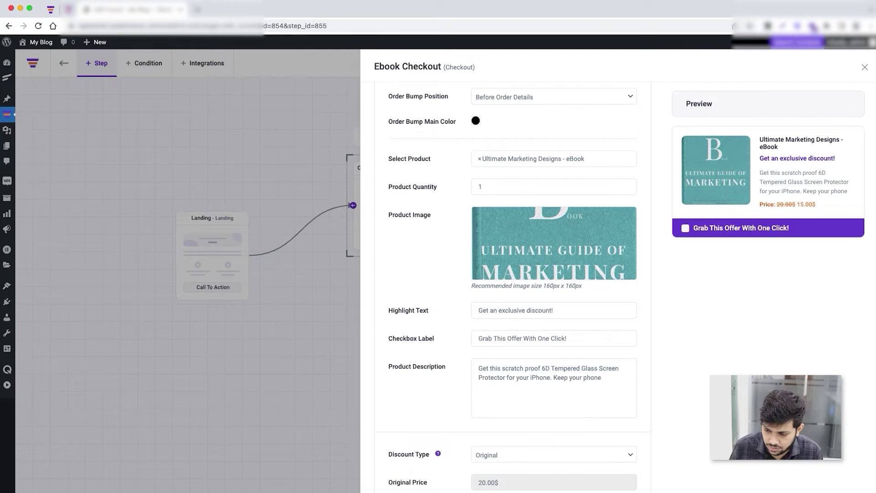
pyautogui.write(' 20% ')
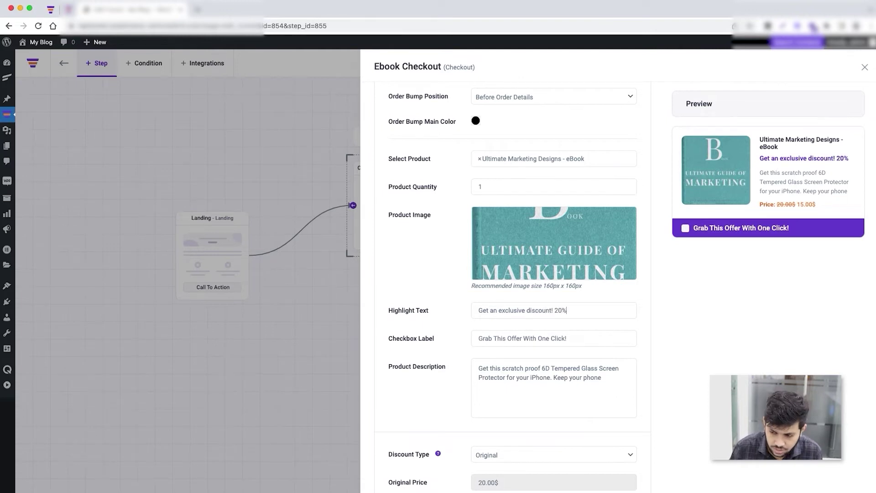
pyautogui.write('off!')
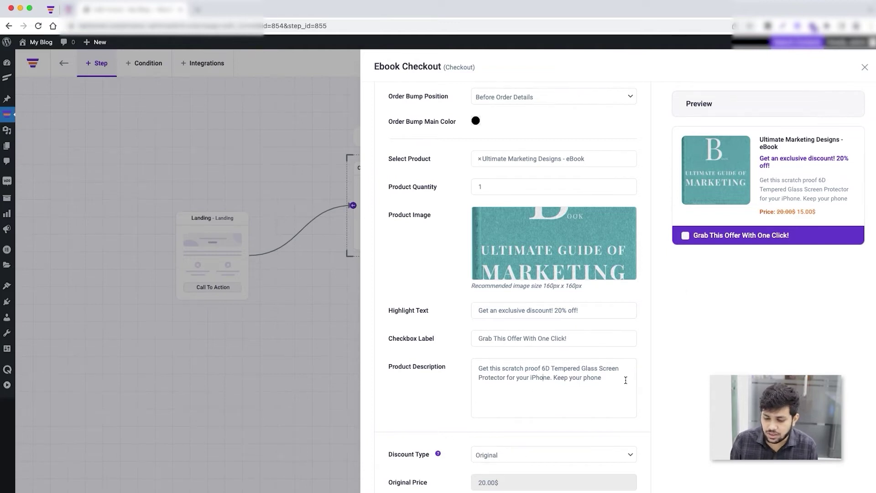
# Step: Select the old product description so it can be replaced
pyautogui.moveTo(614, 380); pyautogui.dragTo(462, 365)
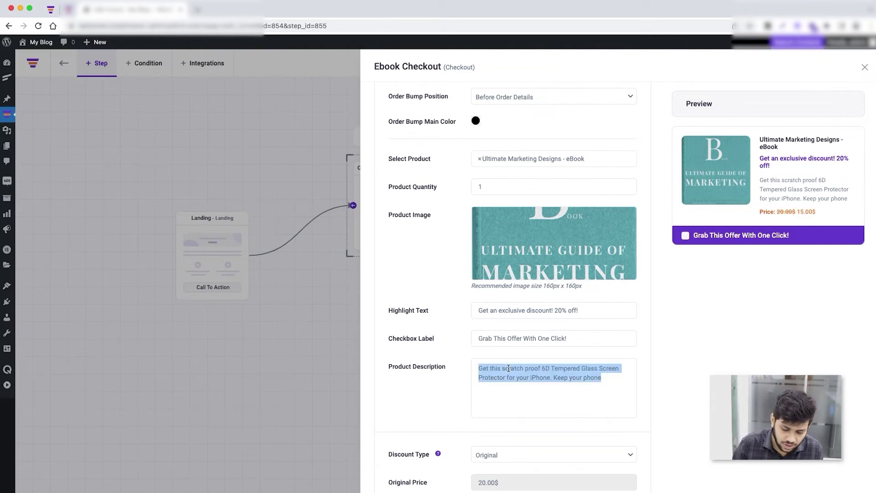
# Step: Replace the product description with text about turning design skills into marketing at low cost
pyautogui.write('Change you')
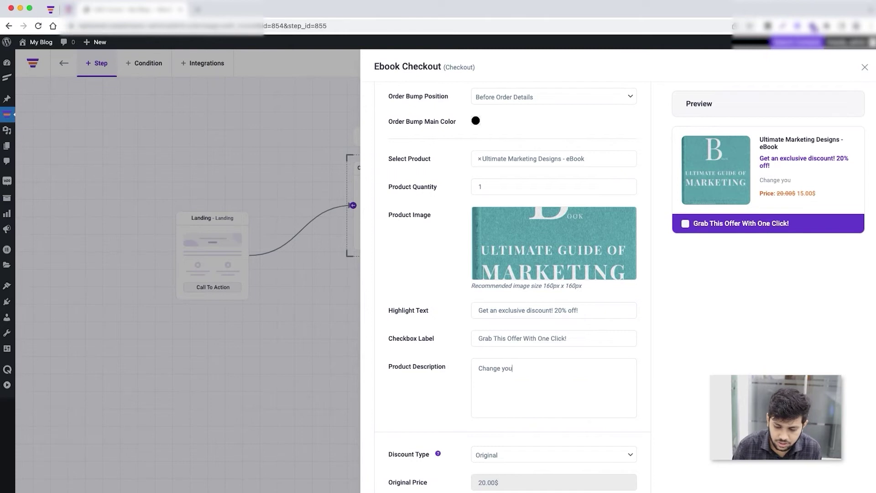
pyautogui.write('r design ')
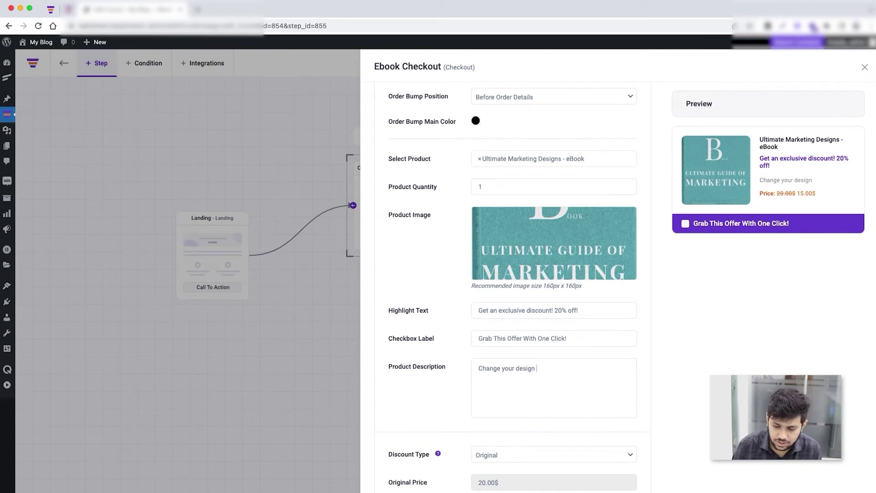
pyautogui.write('sk')
pyautogui.press('BackSpace')
pyautogui.write('skills ')
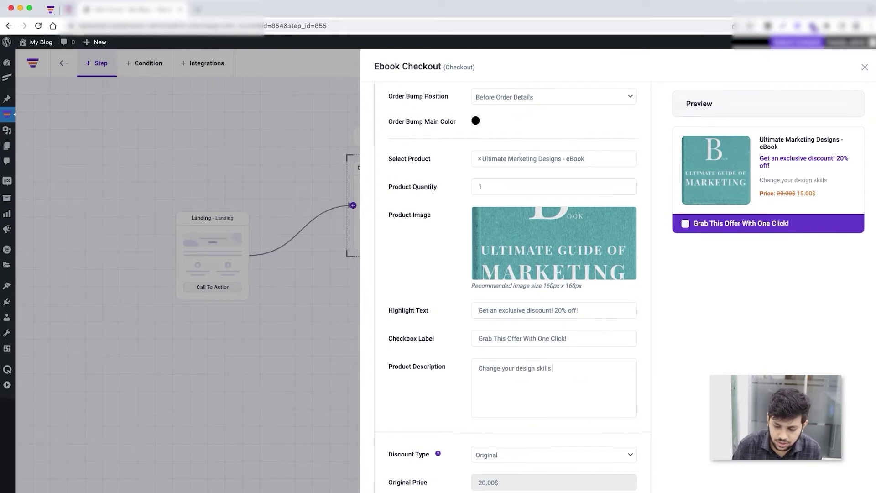
pyautogui.write('into what is best suit')
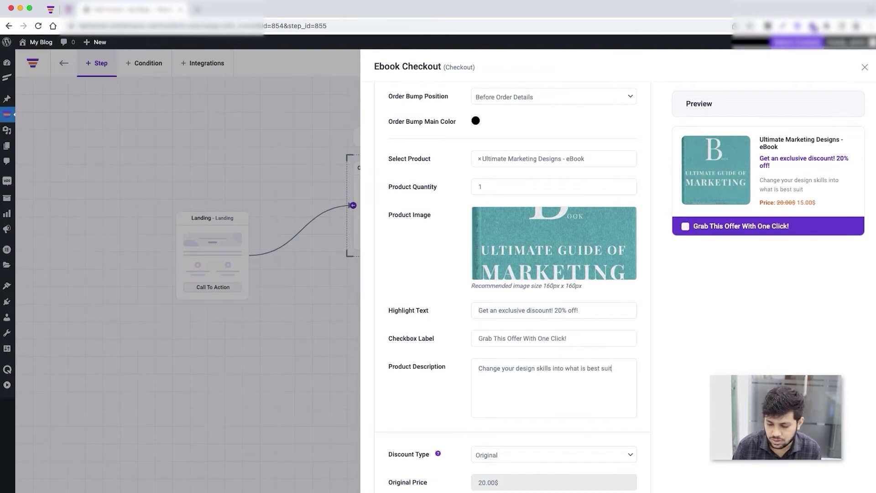
pyautogui.write('ed for mar')
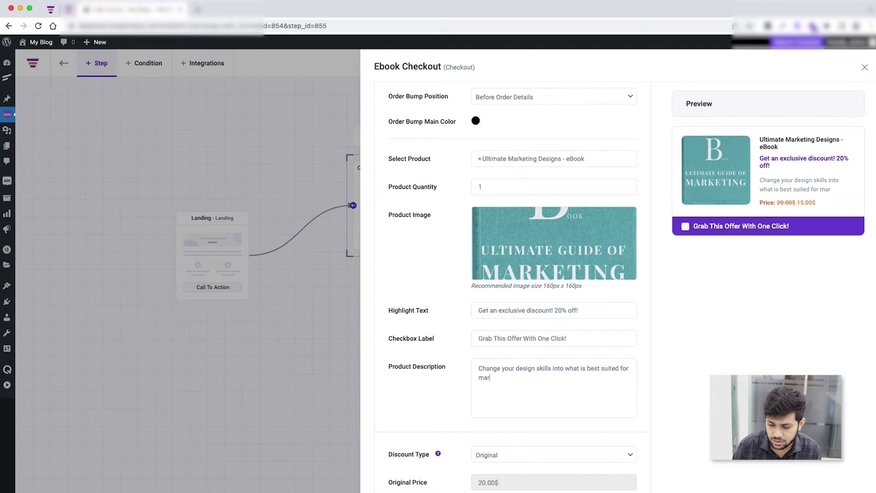
pyautogui.write('keting')
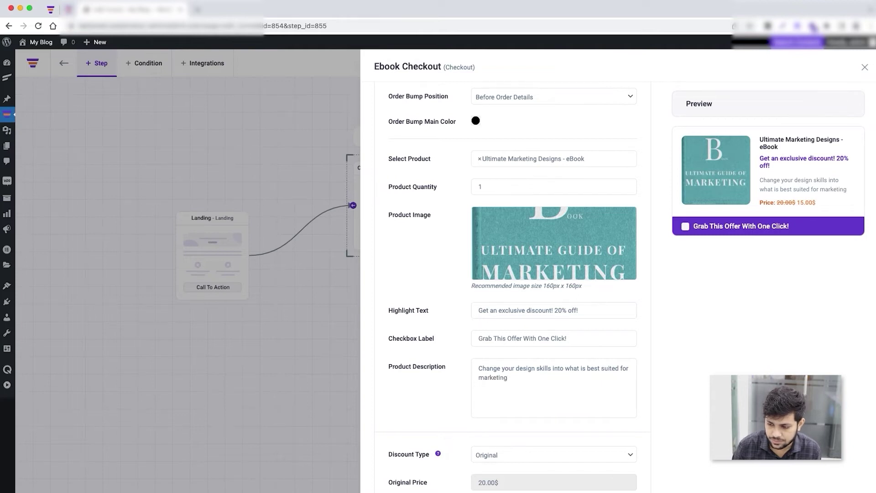
pyautogui.write(' Get the bes')
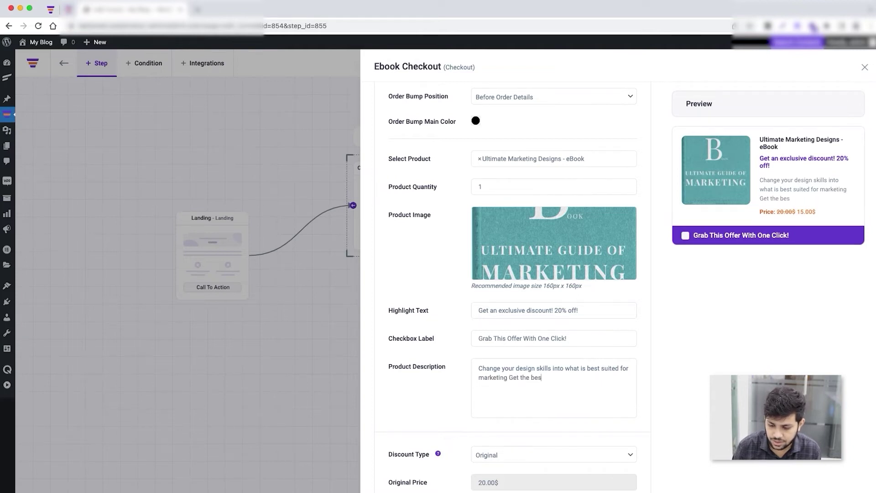
pyautogui.write('t guide at a ')
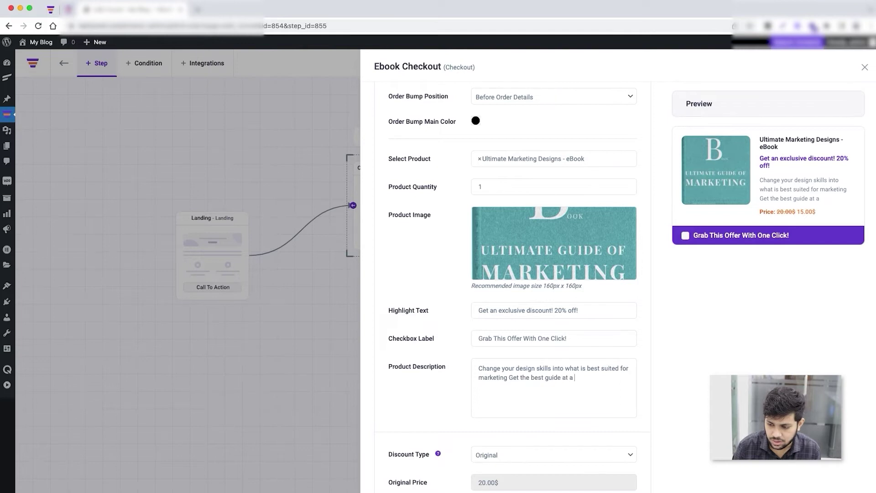
pyautogui.write('low cos')
pyautogui.press('BackSpace')
pyautogui.write('os')
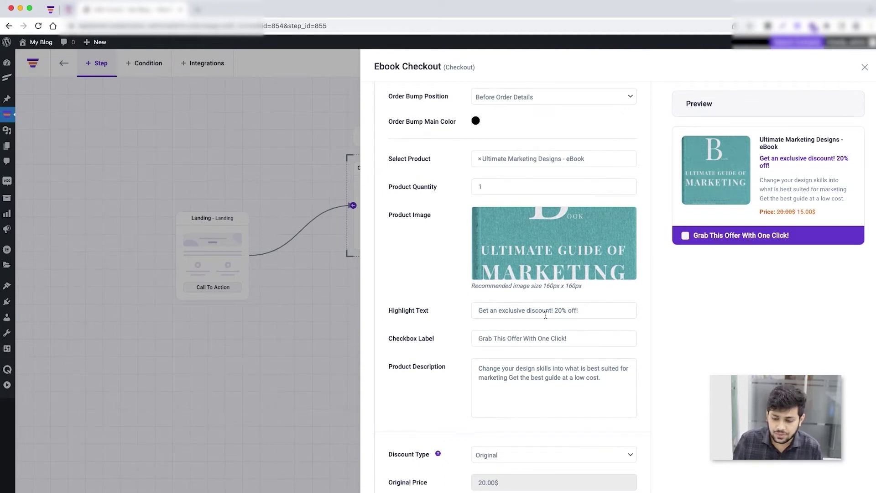
pyautogui.scroll(5, 516, 312)
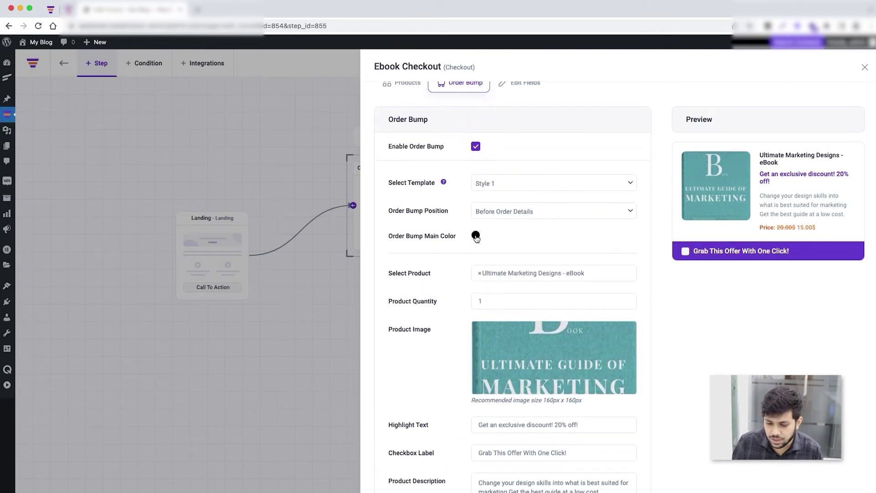
# Step: Change the Order Bump Main Color from black to a light teal shade
pyautogui.click(476, 237)
pyautogui.click(538, 254)
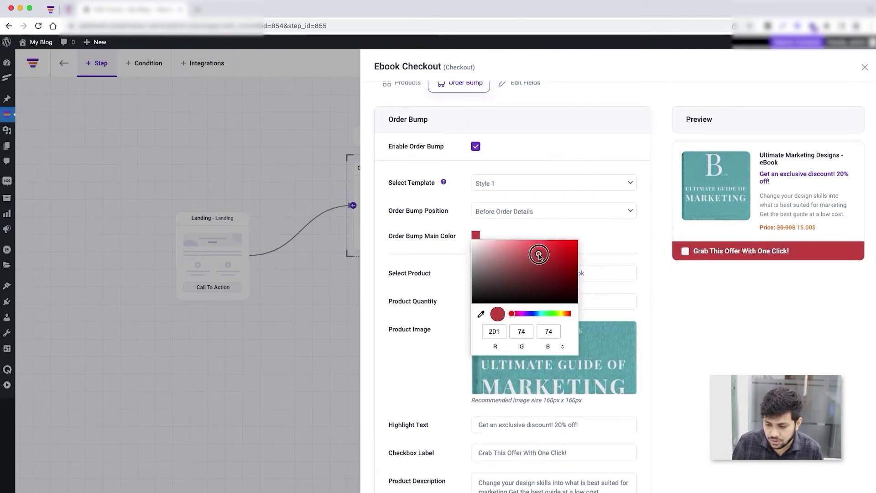
pyautogui.moveTo(539, 254)
pyautogui.mouseDown()
pyautogui.moveTo(496, 239)
pyautogui.moveTo(486, 245)
pyautogui.moveTo(516, 269)
pyautogui.mouseUp()
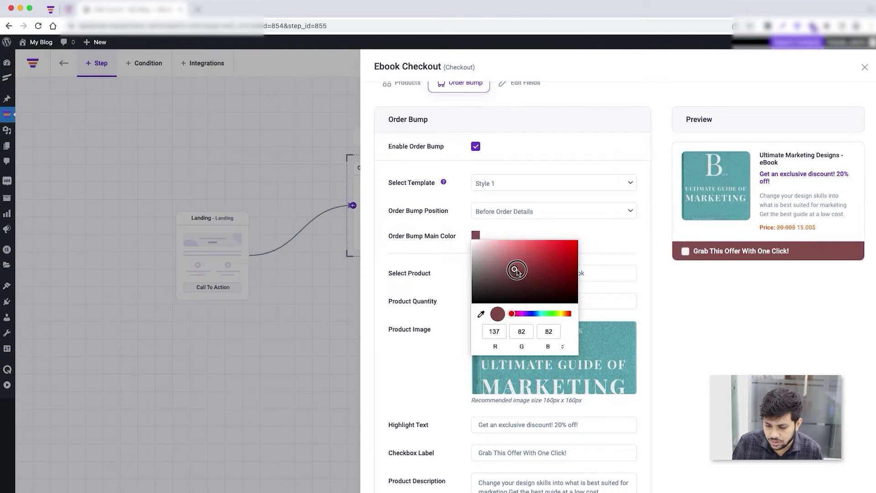
pyautogui.moveTo(546, 313); pyautogui.dragTo(553, 316)
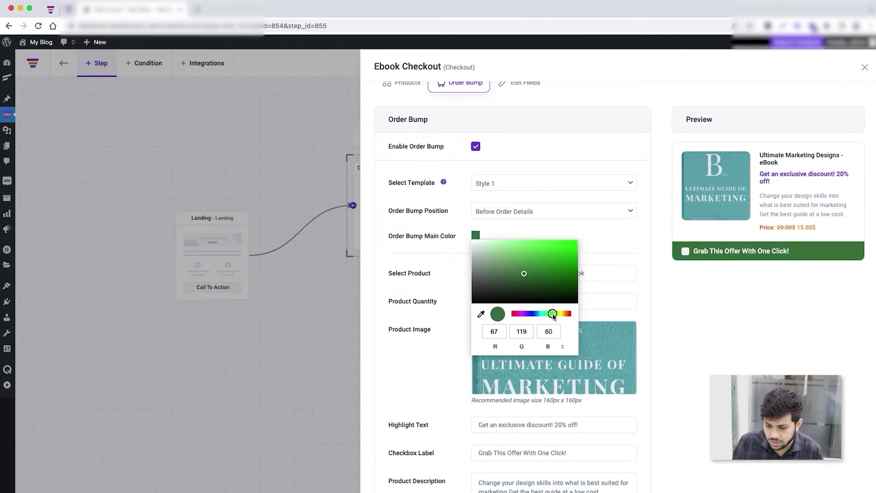
pyautogui.moveTo(526, 274); pyautogui.dragTo(553, 274)
pyautogui.click(548, 314)
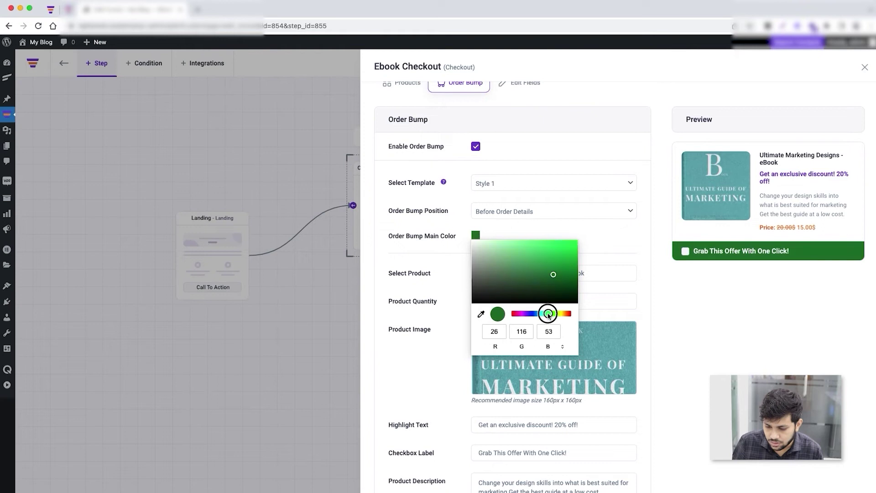
pyautogui.moveTo(548, 314); pyautogui.dragTo(543, 317)
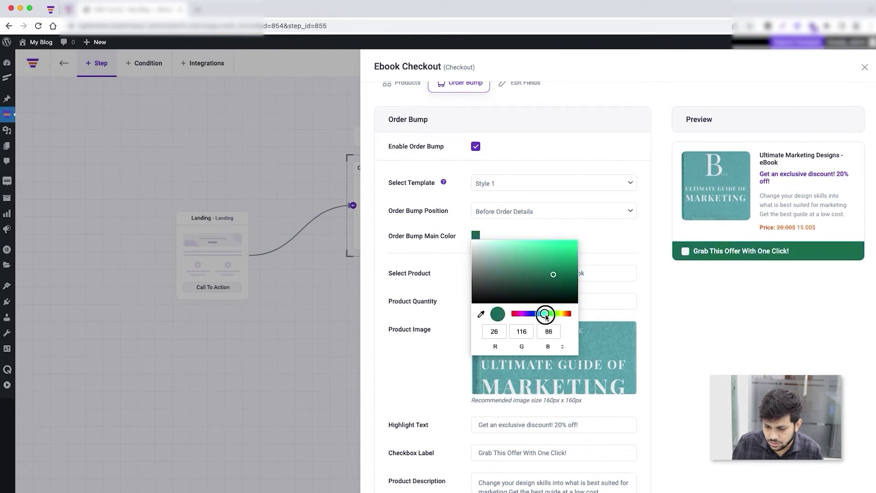
pyautogui.moveTo(553, 274)
pyautogui.mouseDown()
pyautogui.moveTo(541, 234)
pyautogui.moveTo(538, 260)
pyautogui.moveTo(593, 245)
pyautogui.moveTo(598, 269)
pyautogui.mouseUp()
pyautogui.moveTo(545, 315); pyautogui.dragTo(541, 317)
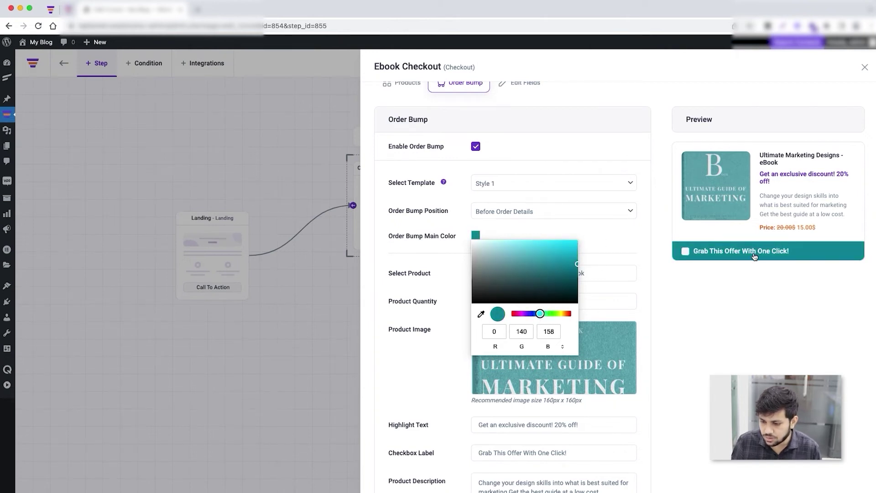
pyautogui.moveTo(578, 266); pyautogui.dragTo(576, 256)
pyautogui.click(686, 318)
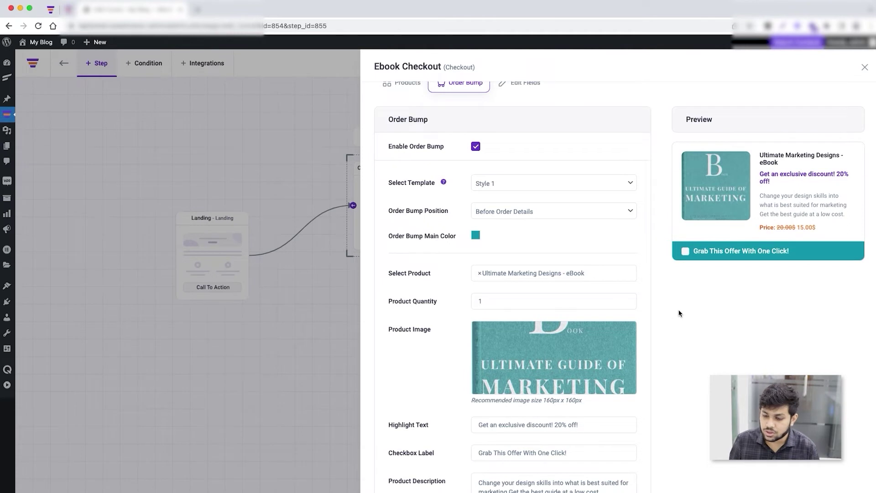
pyautogui.scroll(-1, 728, 341)
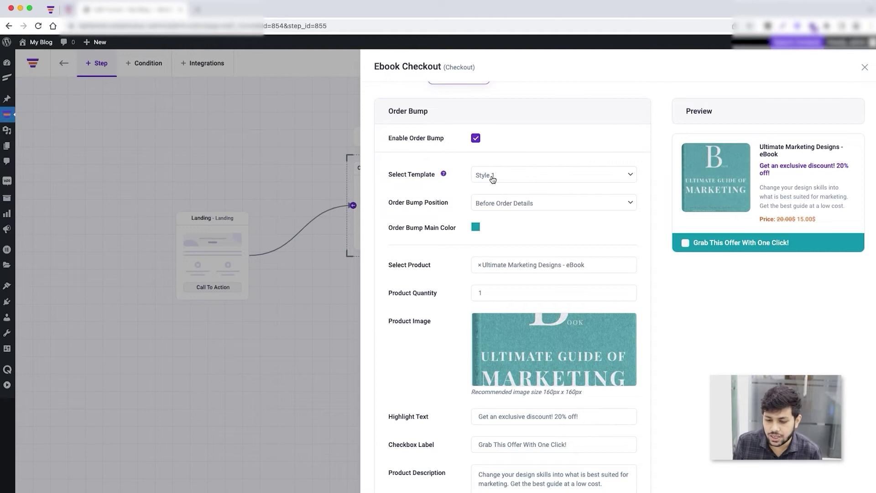
pyautogui.click(533, 176)
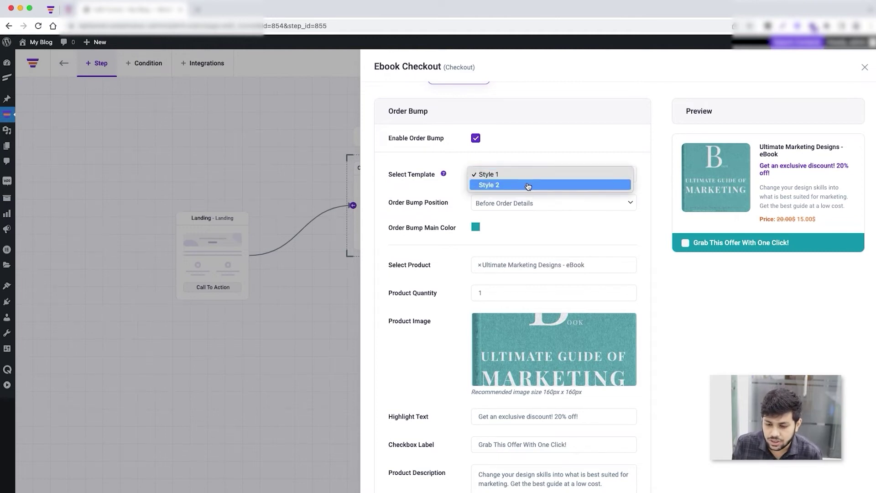
pyautogui.click(517, 186)
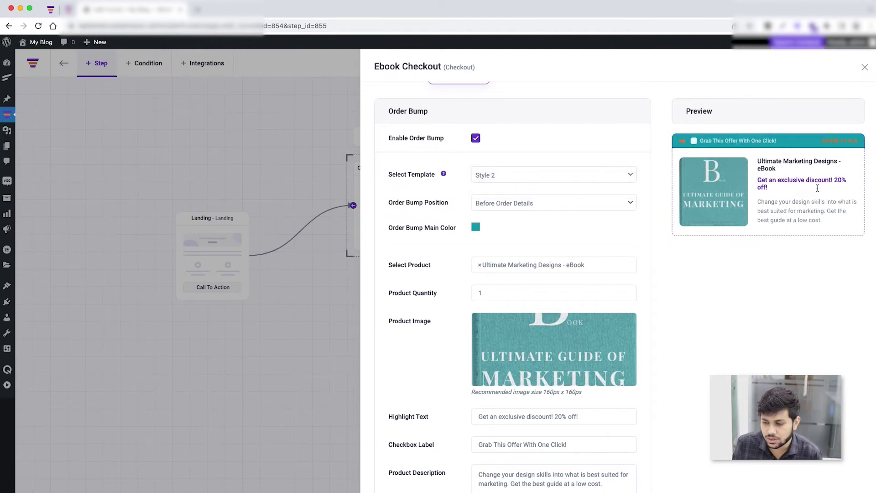
pyautogui.click(492, 179)
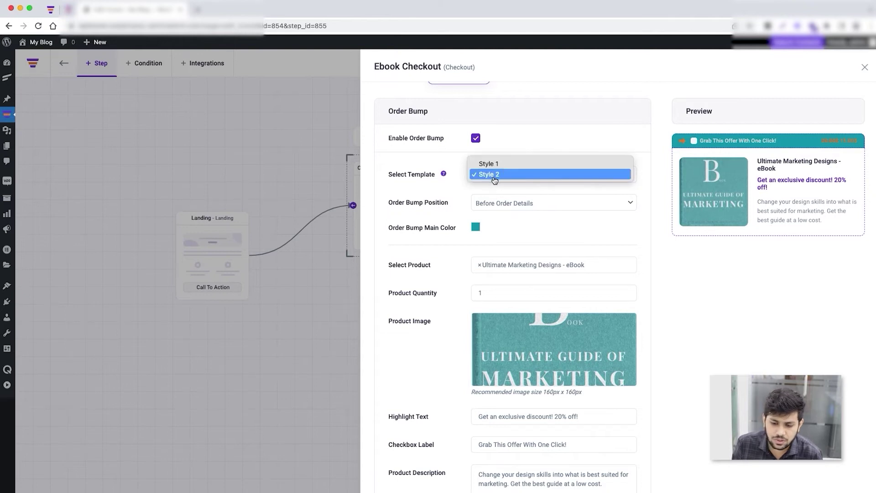
pyautogui.click(494, 164)
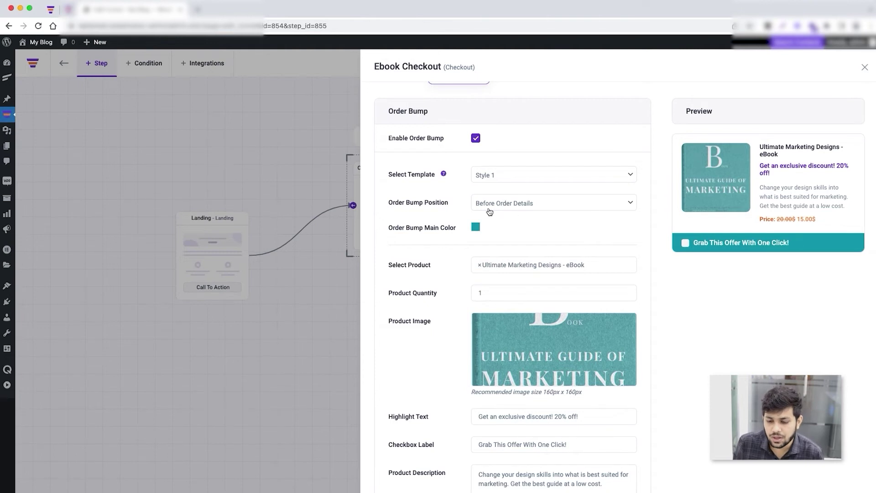
pyautogui.click(708, 325)
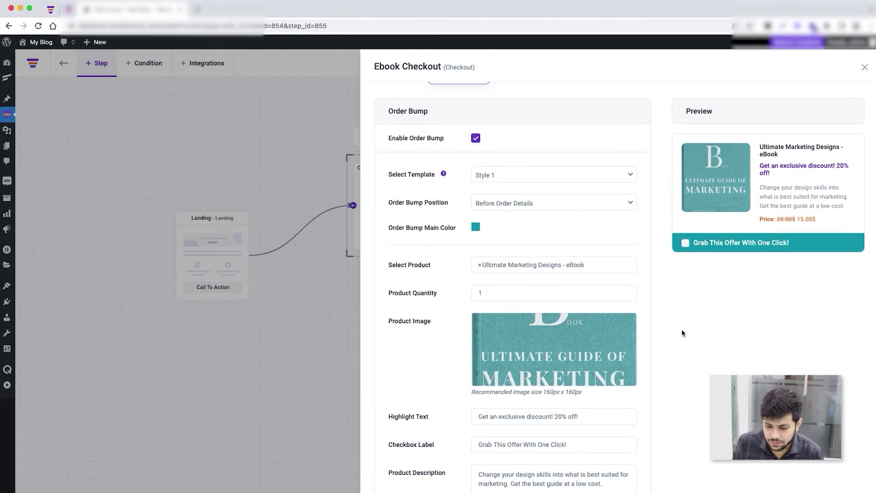
pyautogui.scroll(-5, 681, 337)
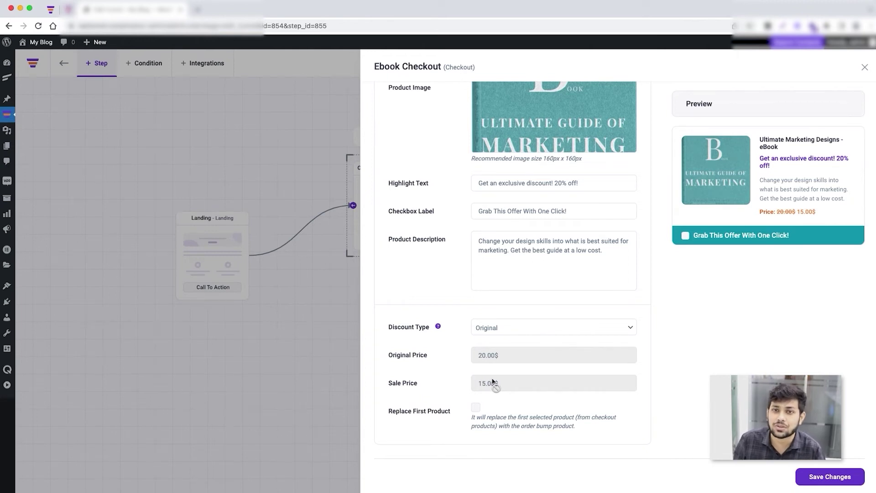
# Step: Set Discount Type to Percentage and keep Discount Apply To on Regular price
pyautogui.click(501, 327)
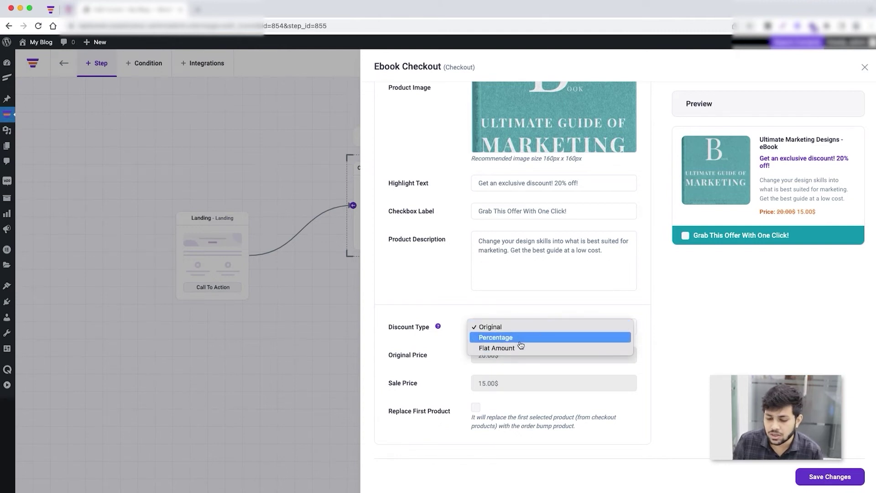
pyautogui.click(515, 338)
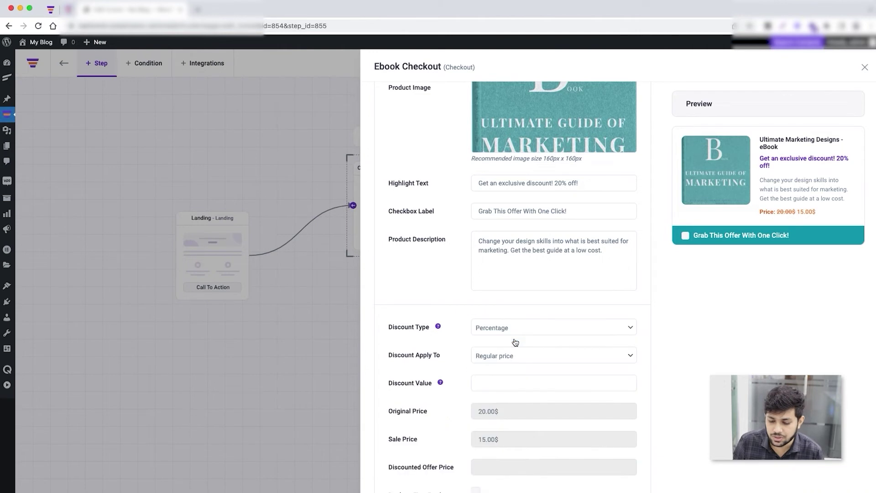
pyautogui.click(490, 359)
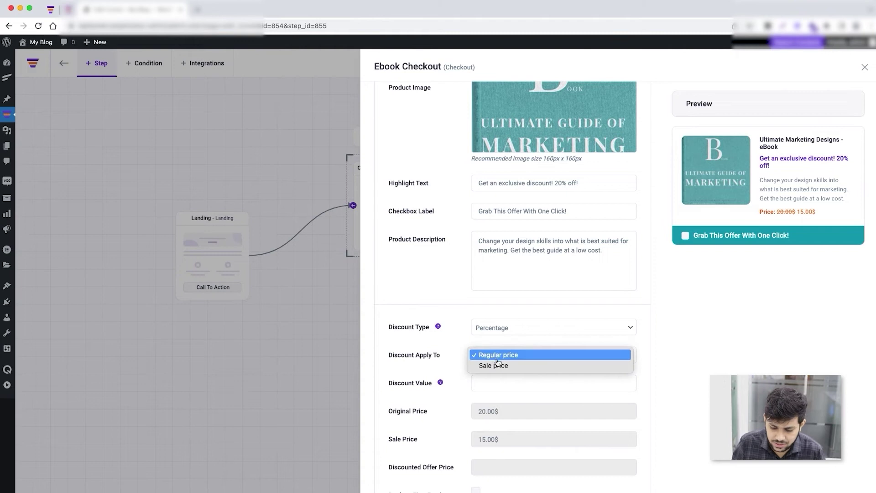
pyautogui.click(501, 357)
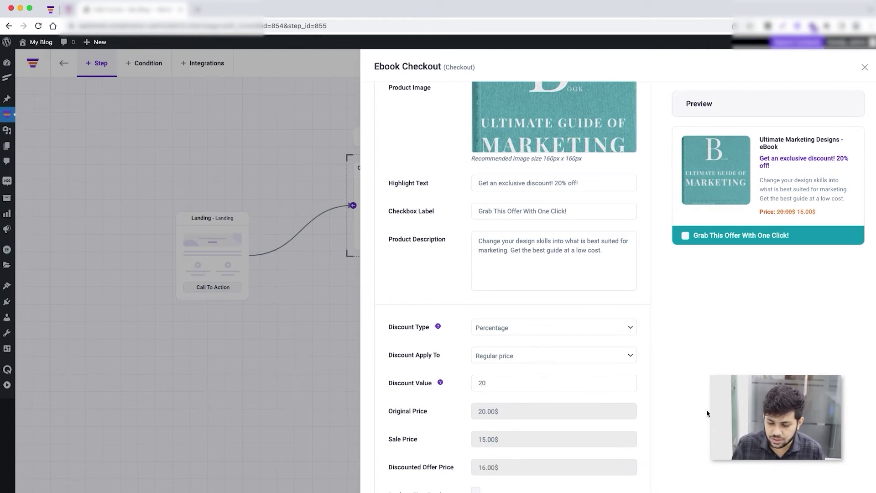
# Step: Change the highlight text to 40% off and the discount value to 40, pricing the offer at 12.00$
pyautogui.scroll(-1, 575, 425)
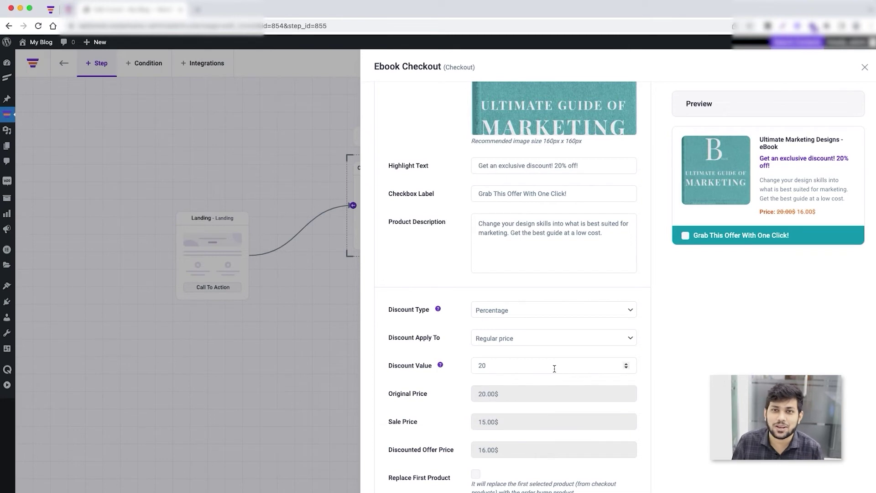
pyautogui.scroll(1, 556, 274)
pyautogui.doubleClick(558, 182)
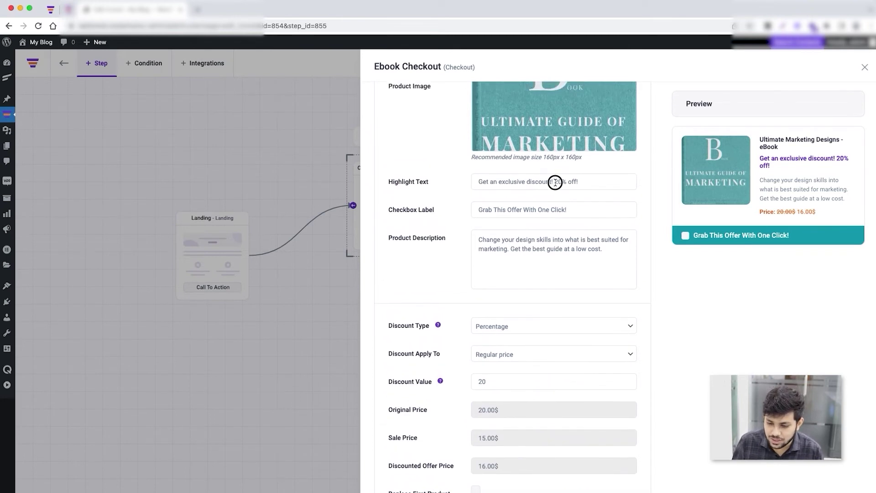
pyautogui.write('4')
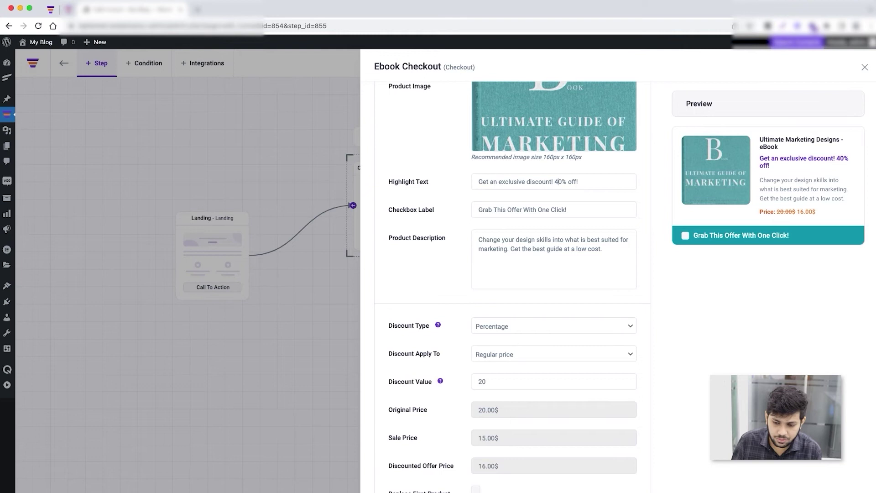
pyautogui.doubleClick(467, 382)
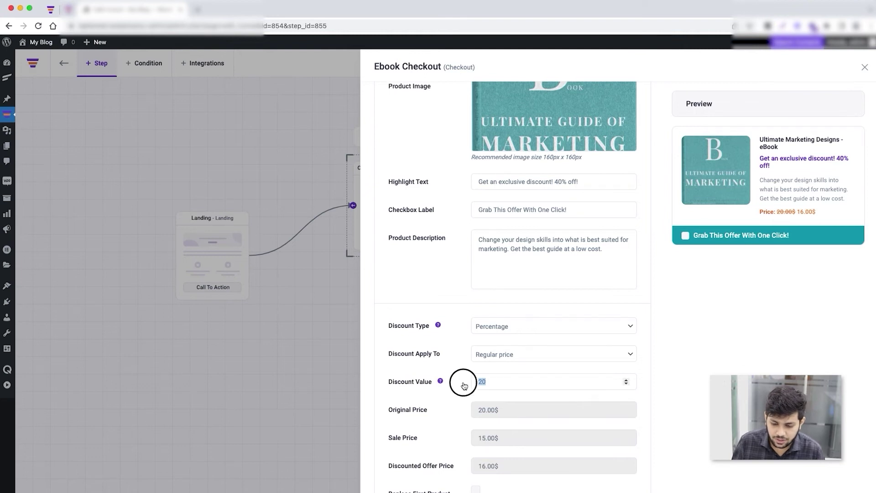
pyautogui.write('4')
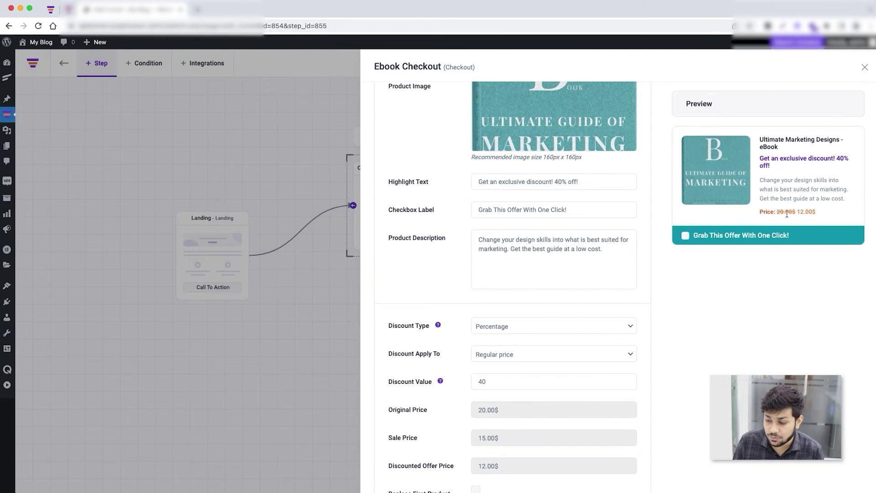
pyautogui.scroll(6, 776, 256)
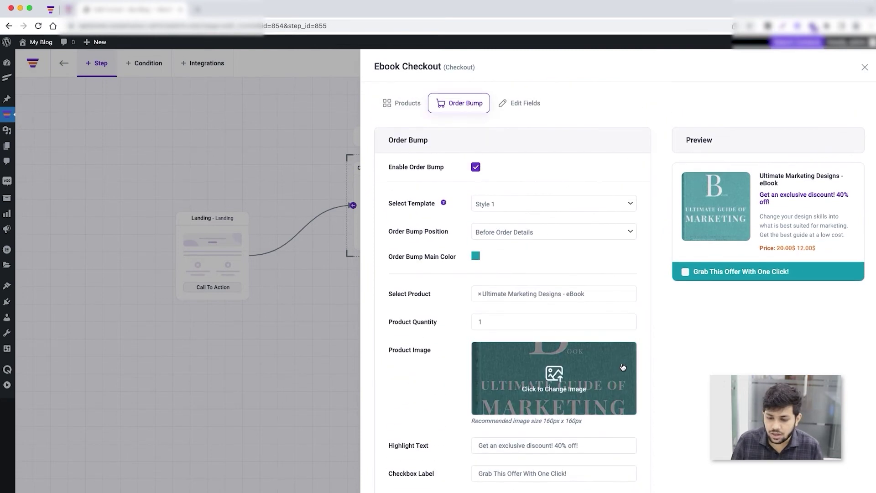
# Step: Save the order bump settings and close the Ebook Checkout panel
pyautogui.scroll(-8, 525, 396)
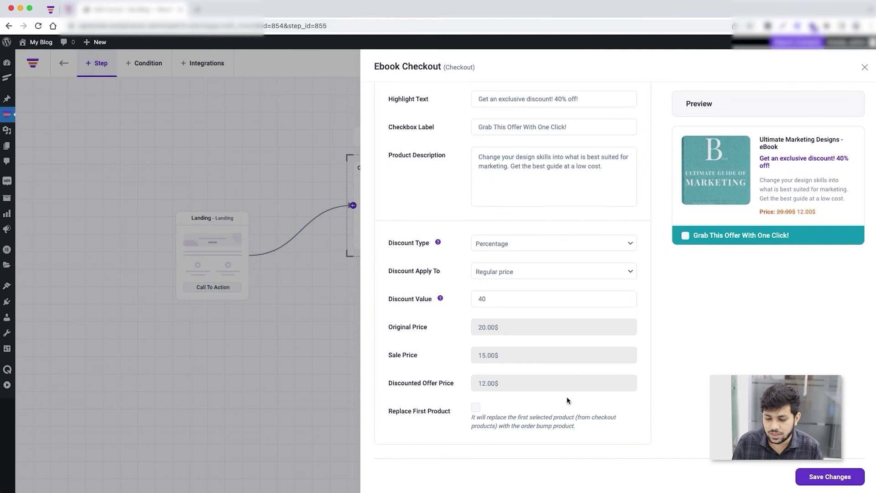
pyautogui.scroll(8, 543, 354)
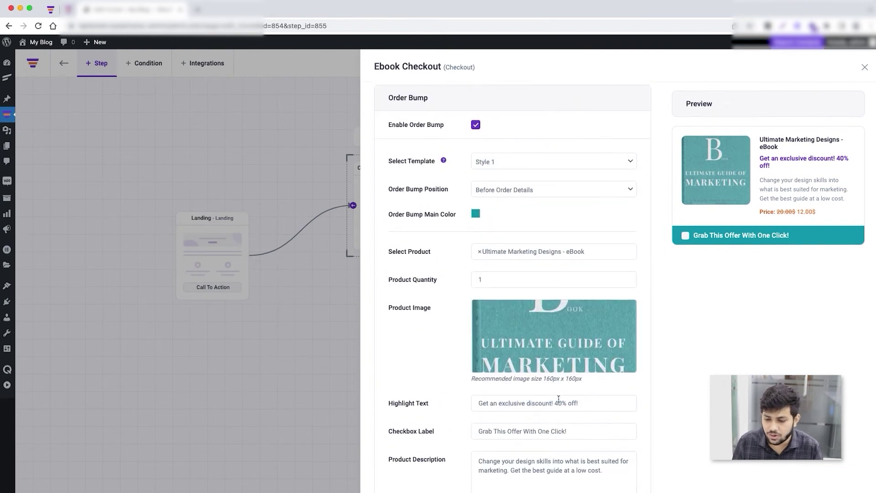
pyautogui.scroll(-8, 688, 327)
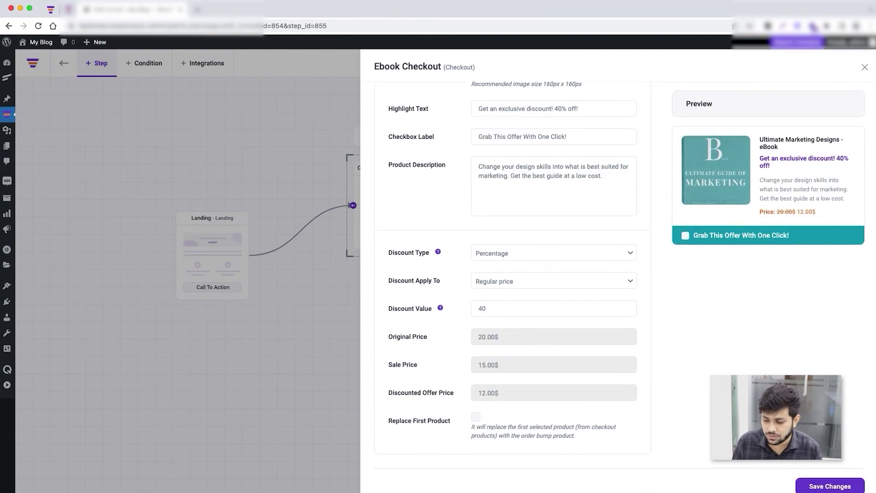
pyautogui.click(831, 480)
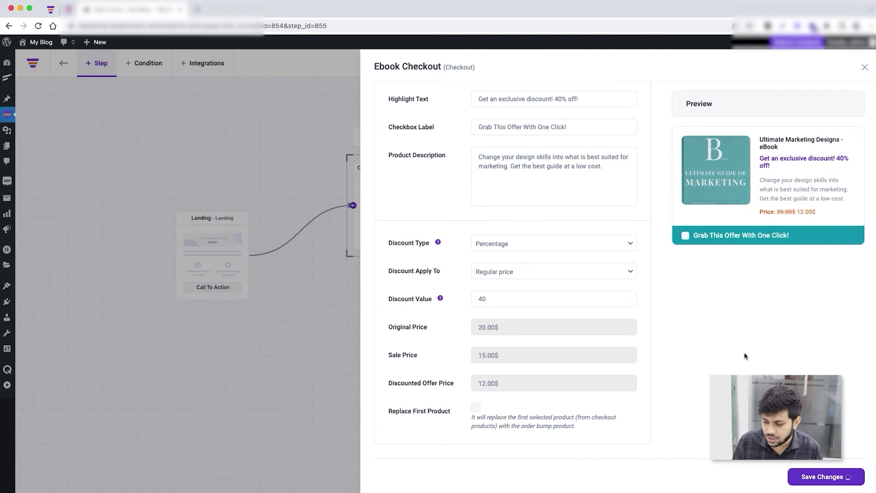
pyautogui.click(863, 67)
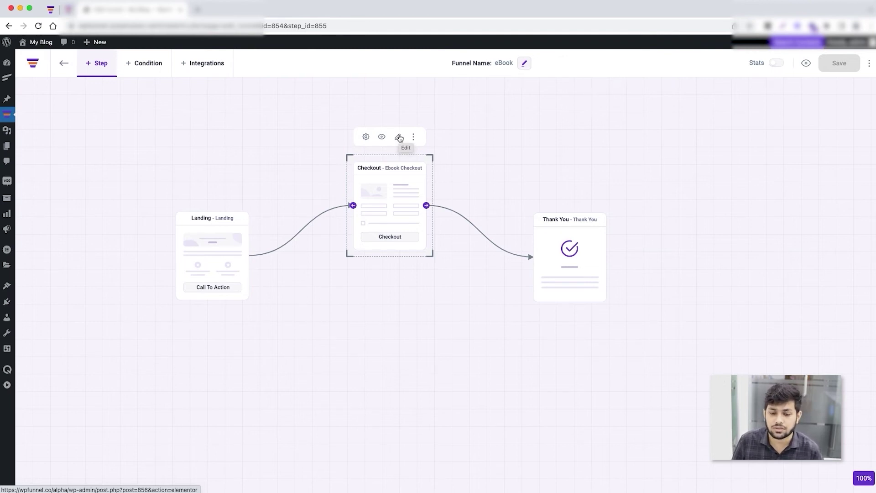
# Step: Open the Ebook Checkout page in Elementor and select its Funnel Checkout widget with the 40%-off bump
pyautogui.click(399, 138)
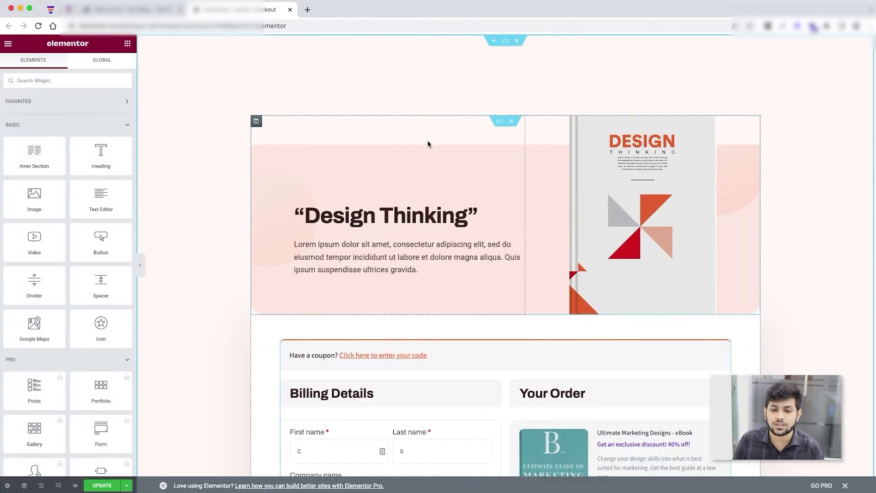
pyautogui.scroll(-5, 310, 165)
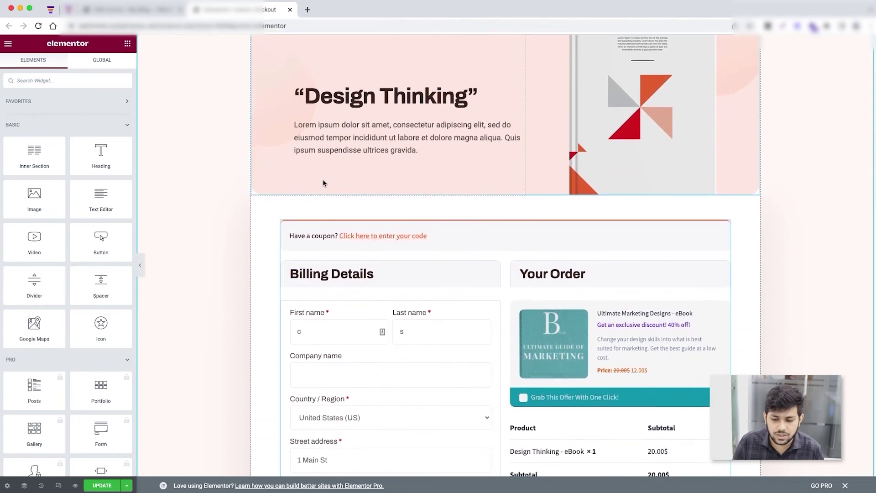
pyautogui.scroll(-3, 323, 183)
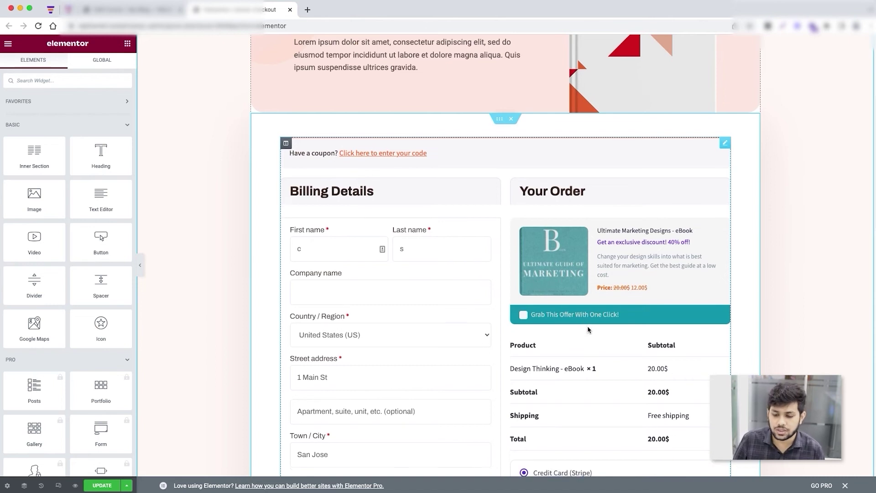
pyautogui.scroll(-1, 588, 328)
pyautogui.scroll(-1, 599, 347)
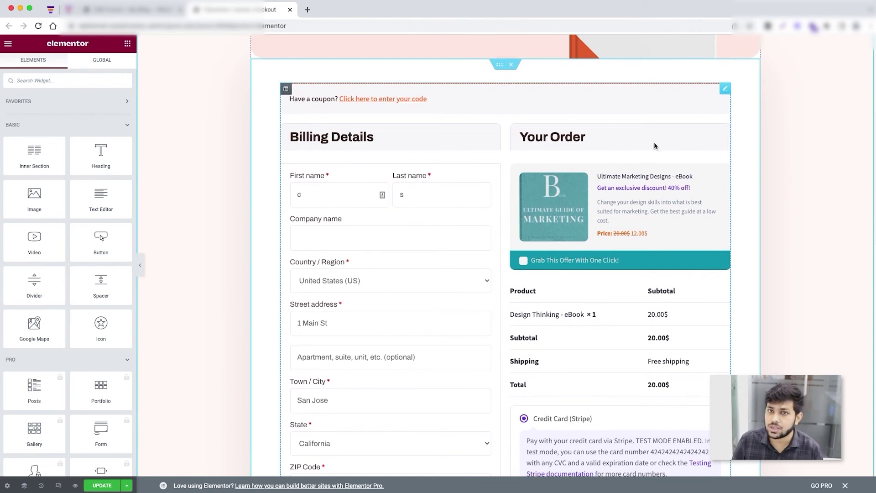
pyautogui.click(724, 90)
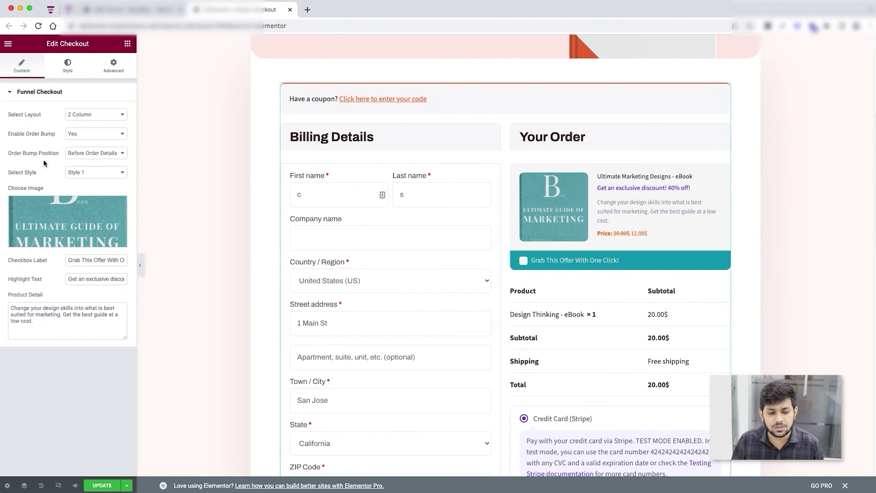
# Step: Open the Order Bump Position choices in the checkout widget's settings
pyautogui.click(105, 154)
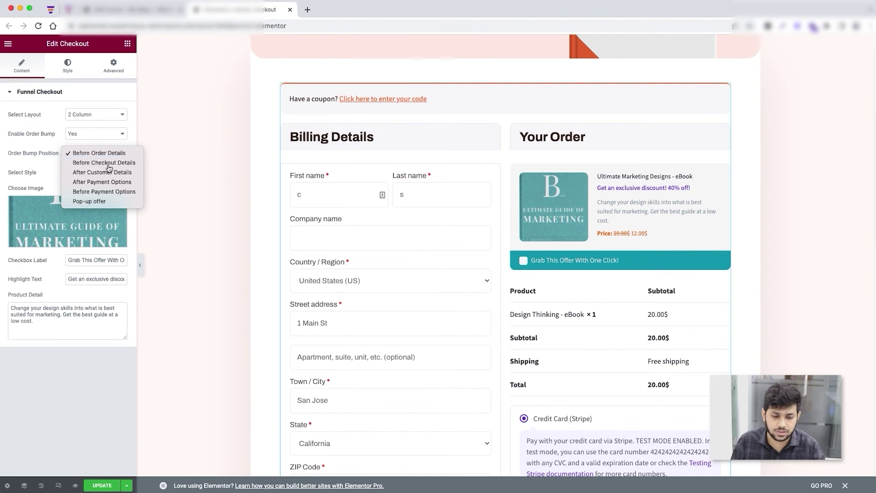
# Step: Set Order Bump Position to Before Checkout Details and check the placement in the preview
pyautogui.click(109, 166)
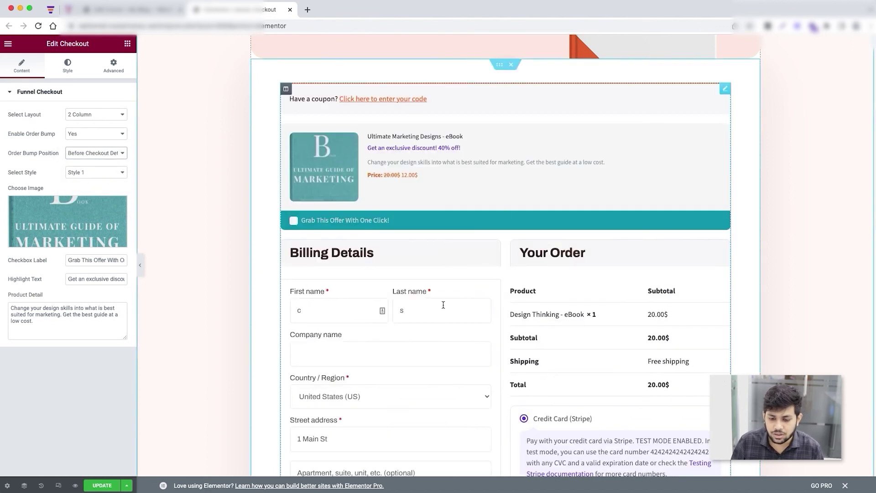
pyautogui.scroll(-2, 320, 292)
pyautogui.scroll(3, 237, 276)
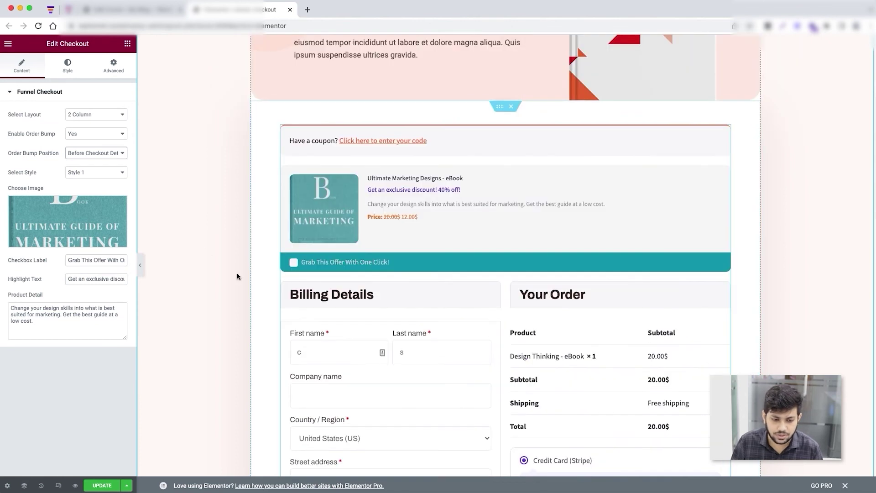
# Step: Change the position to After Customer Details, confirming the bump now sits below the order notes
pyautogui.click(97, 153)
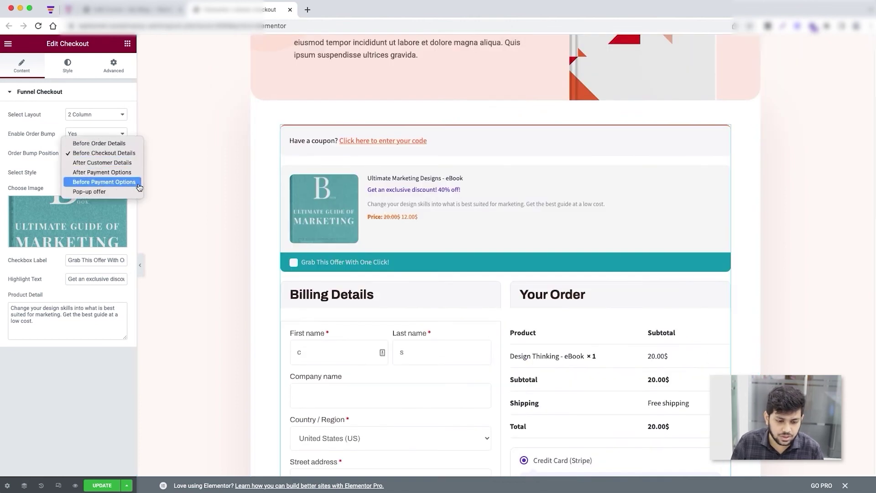
pyautogui.click(111, 163)
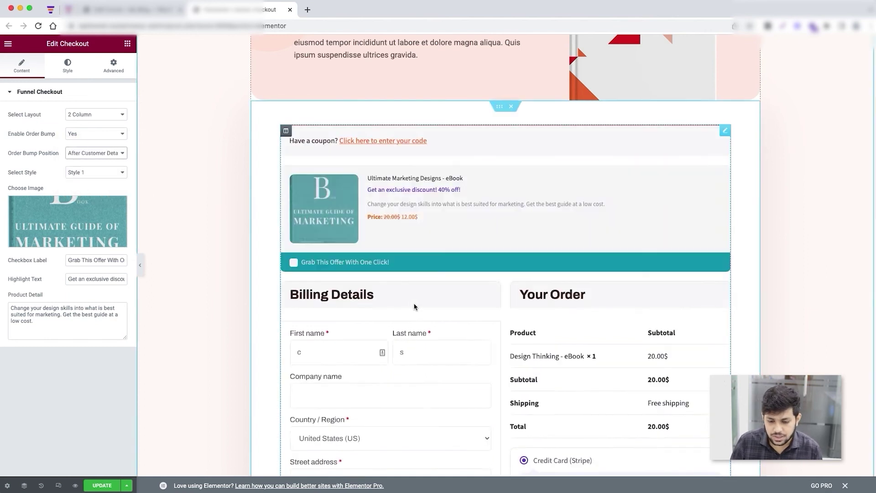
pyautogui.scroll(-15, 399, 335)
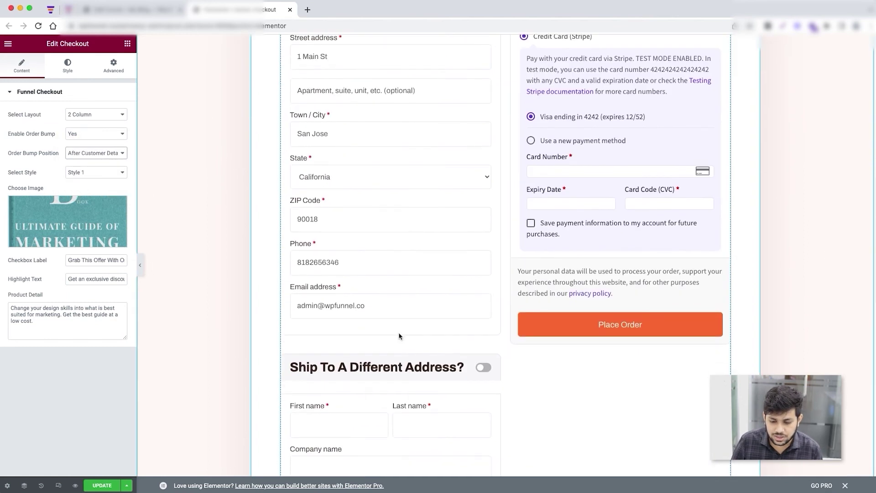
pyautogui.scroll(-7, 399, 336)
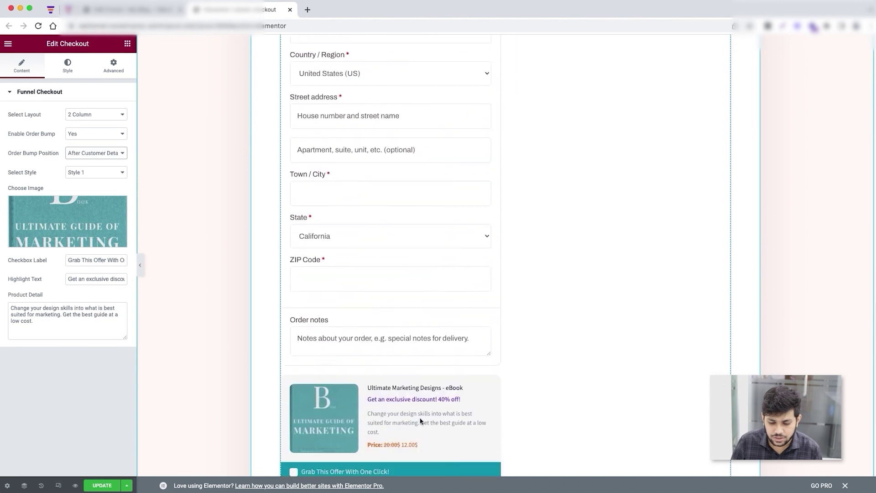
pyautogui.scroll(20, 369, 384)
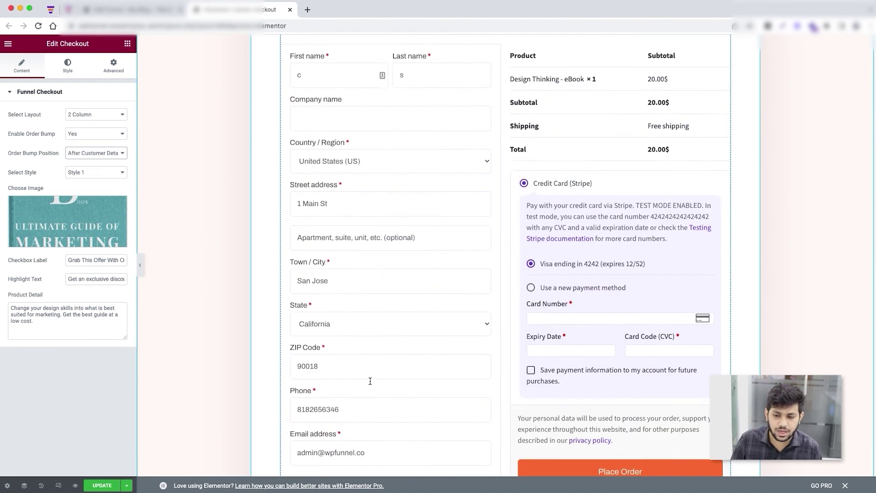
pyautogui.click(112, 155)
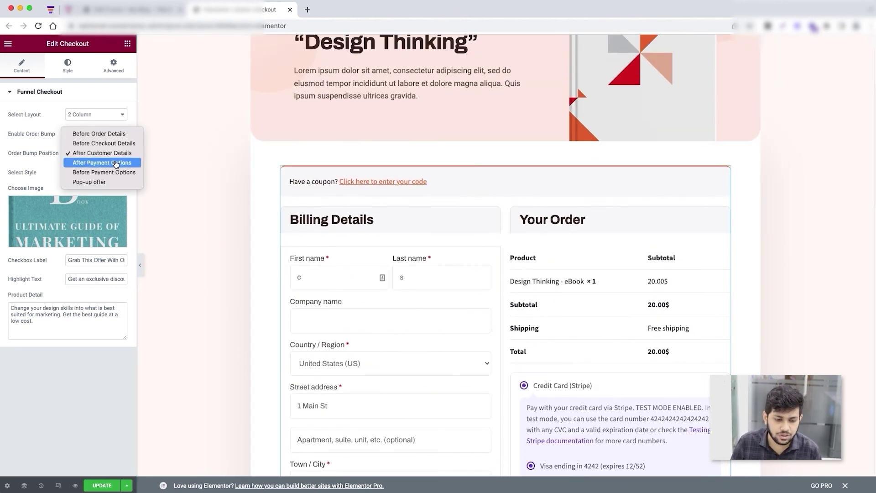
pyautogui.click(785, 181)
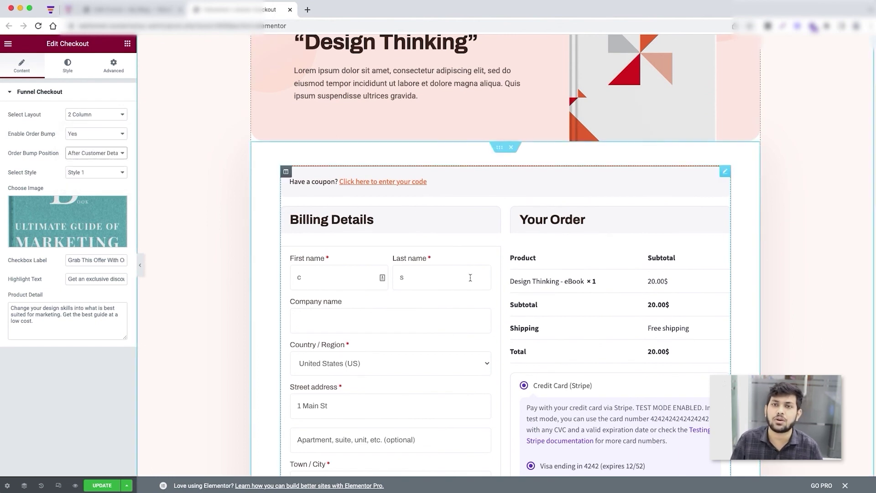
pyautogui.scroll(4, 513, 316)
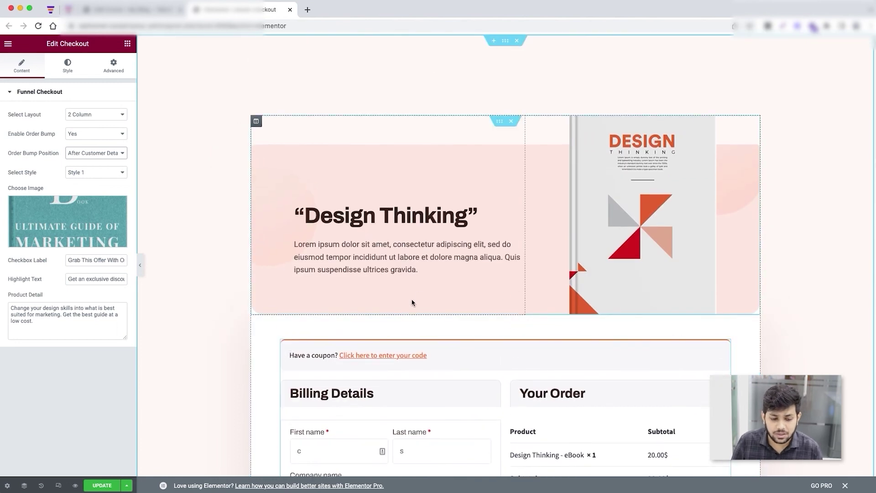
pyautogui.scroll(-10, 436, 236)
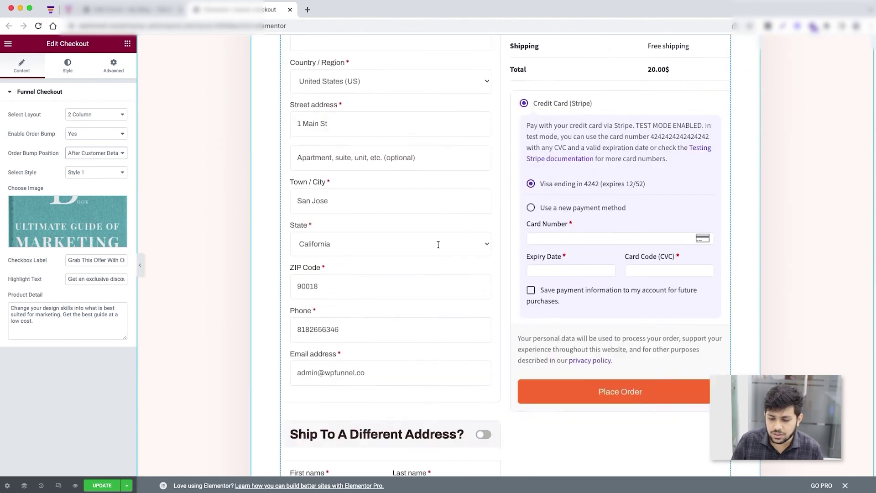
pyautogui.scroll(-13, 438, 245)
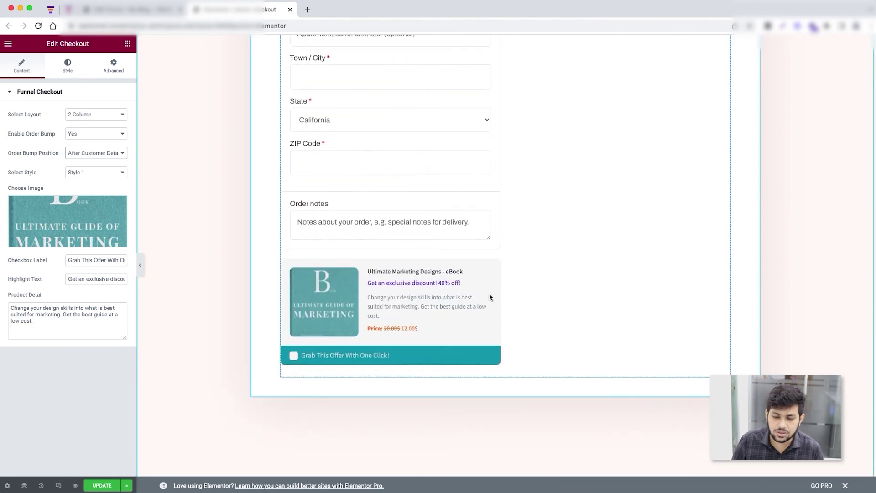
pyautogui.scroll(20, 489, 297)
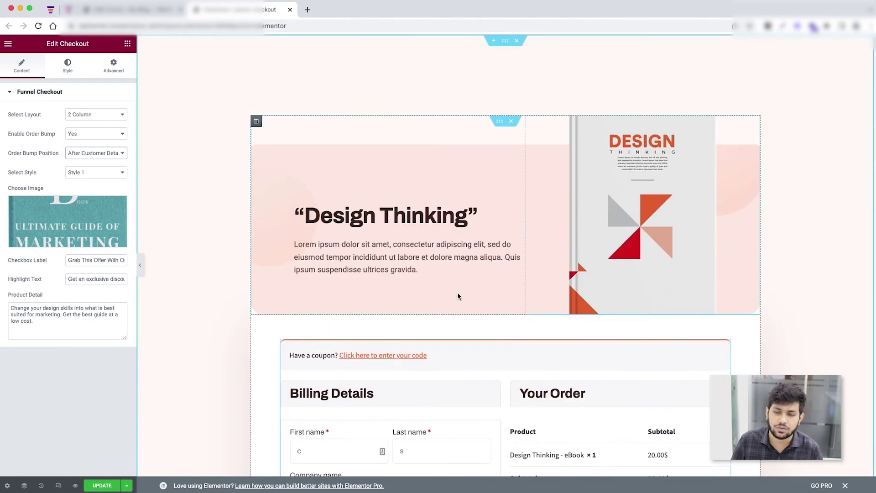
# Step: Return the order bump to Before Order Details, check the preview, and close the Elementor tab
pyautogui.click(102, 153)
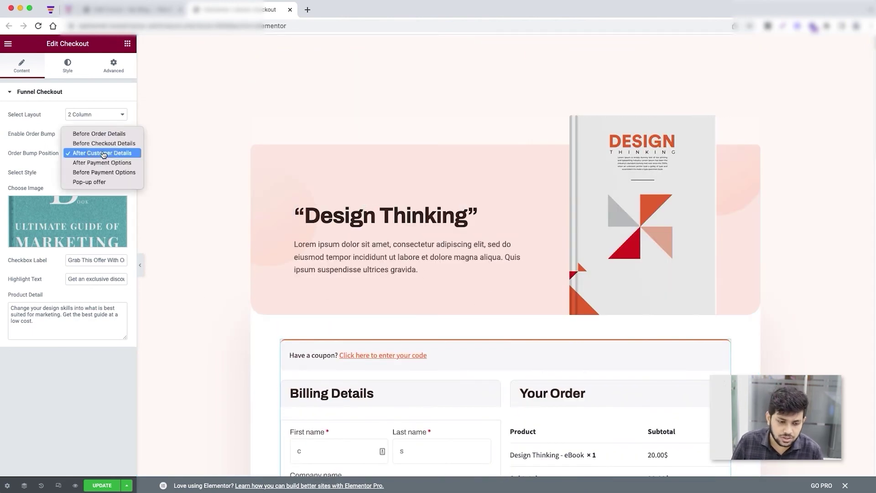
pyautogui.click(106, 136)
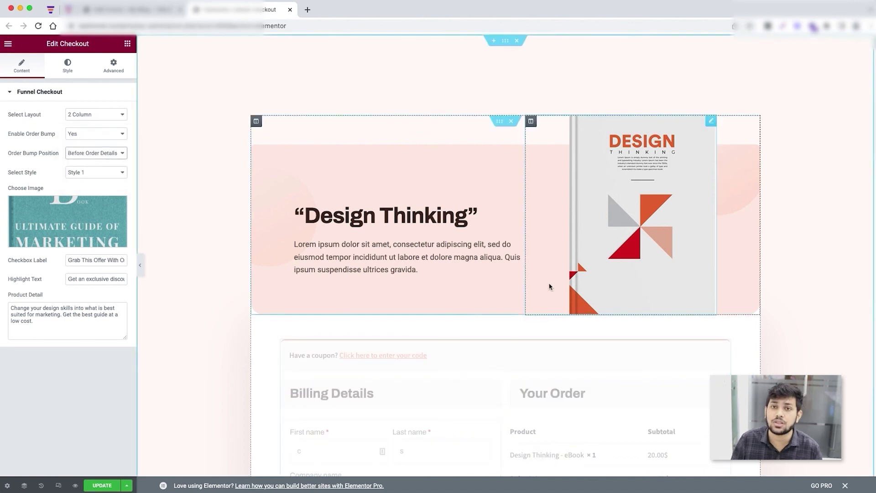
pyautogui.scroll(-4, 549, 286)
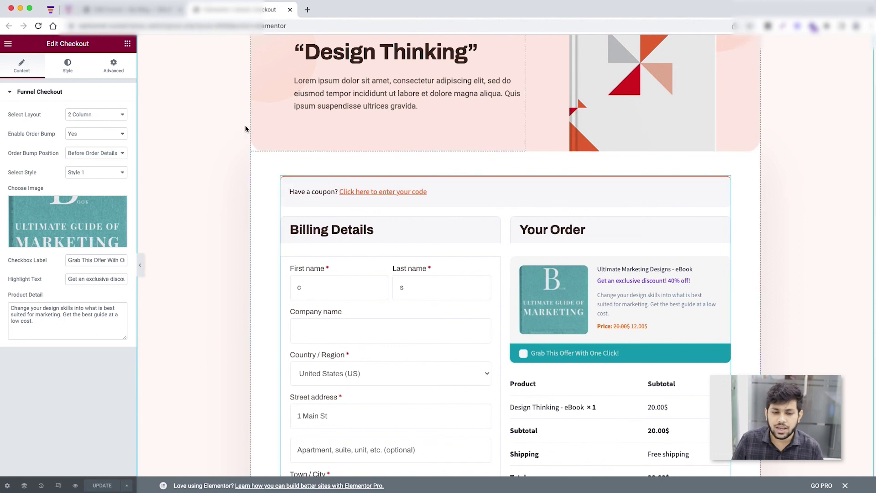
pyautogui.click(290, 9)
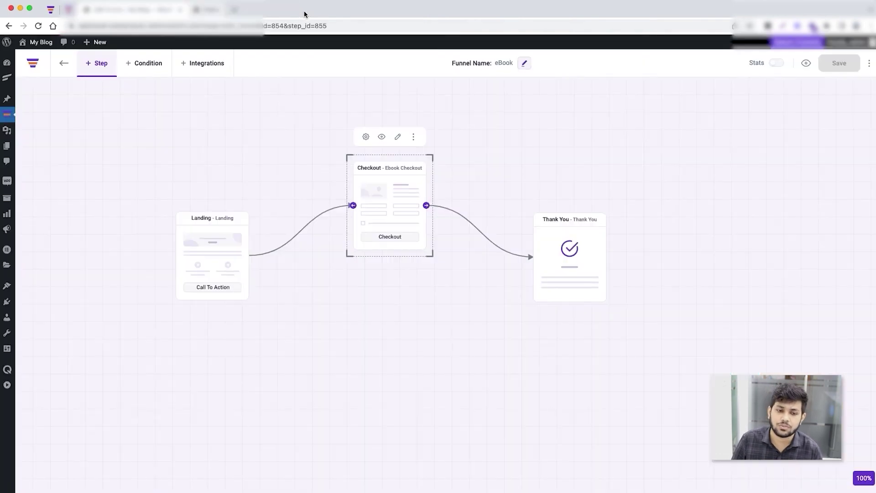
# Step: Preview the live checkout and tick Grab This Offer With One Click to add the 12.00$ eBook
pyautogui.click(381, 138)
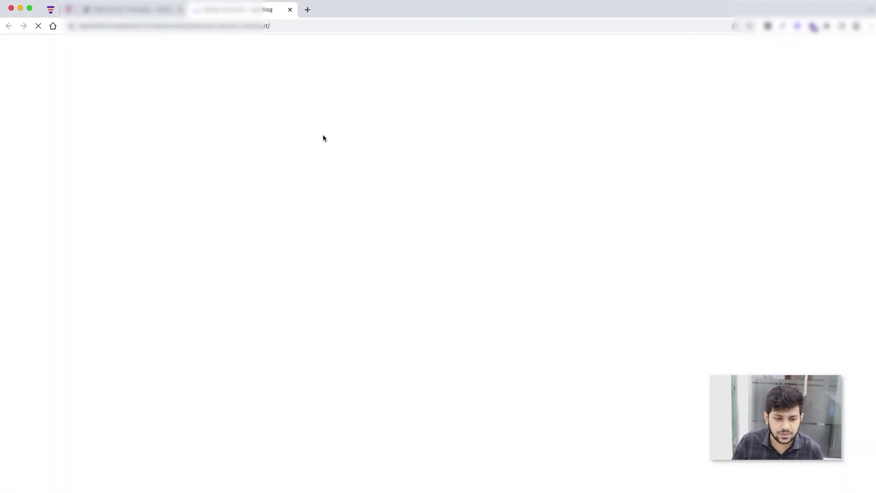
pyautogui.scroll(-10, 544, 254)
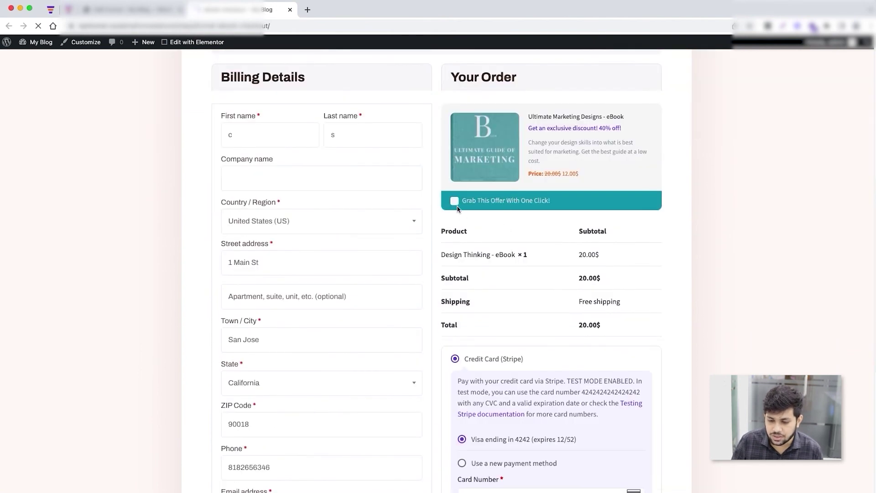
pyautogui.click(455, 203)
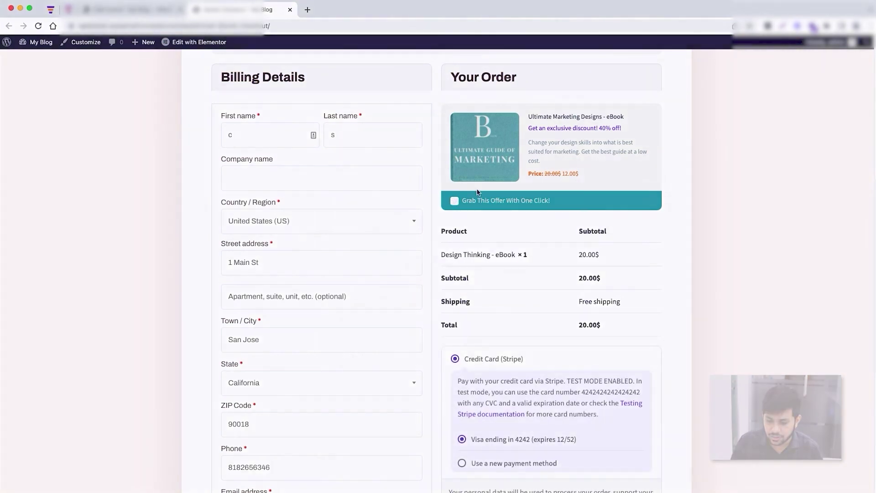
pyautogui.scroll(6, 490, 283)
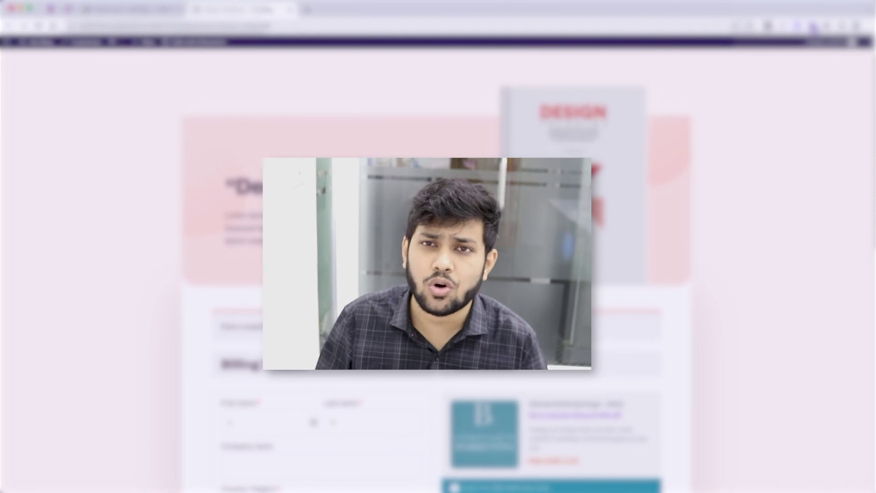